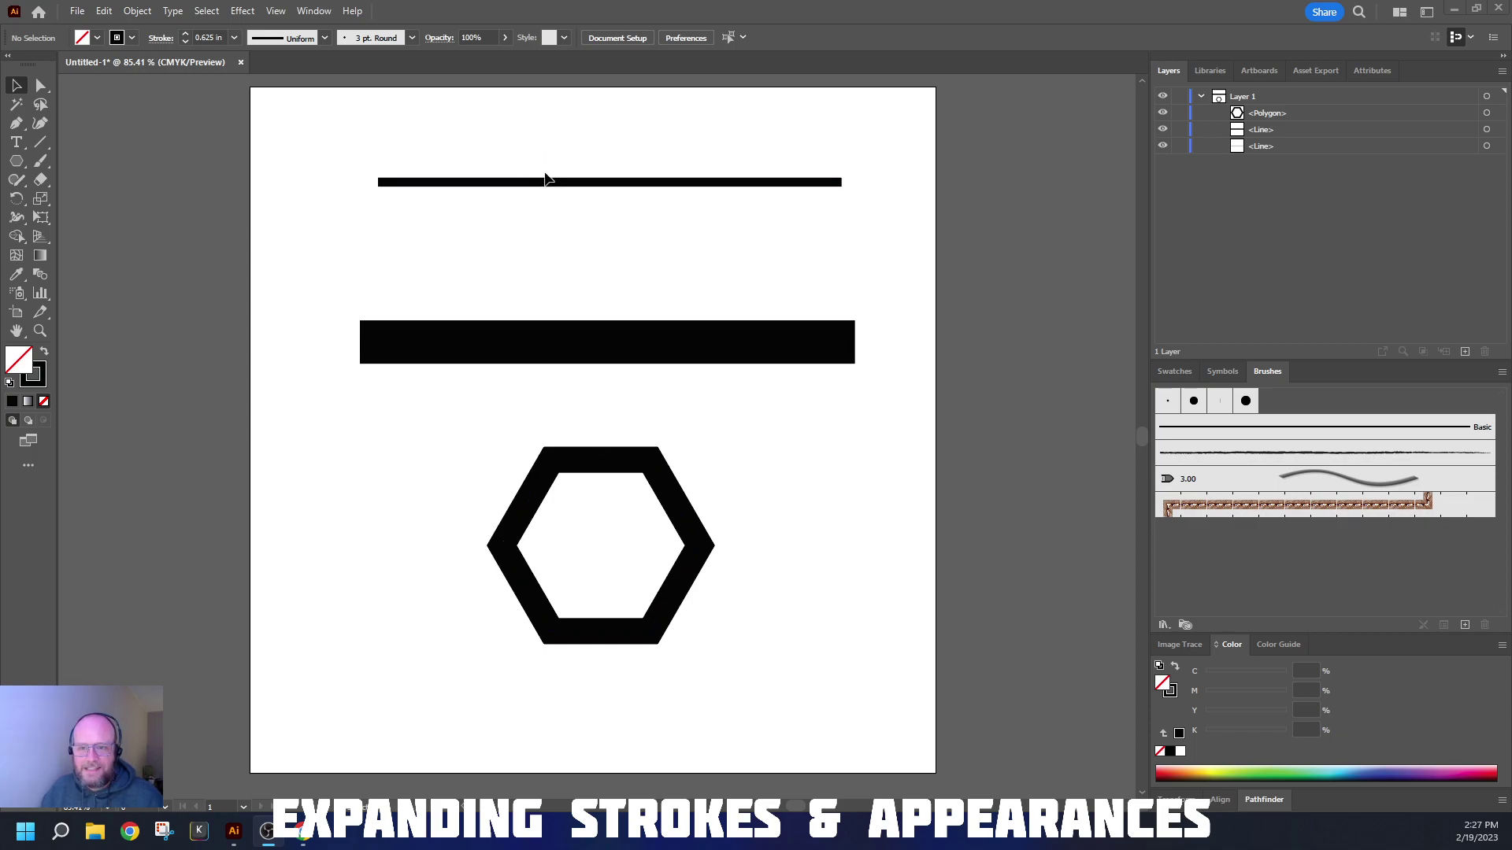
Compare the top and thicker middle lines' stroke weights, then preview them in Outline view.
click(466, 187)
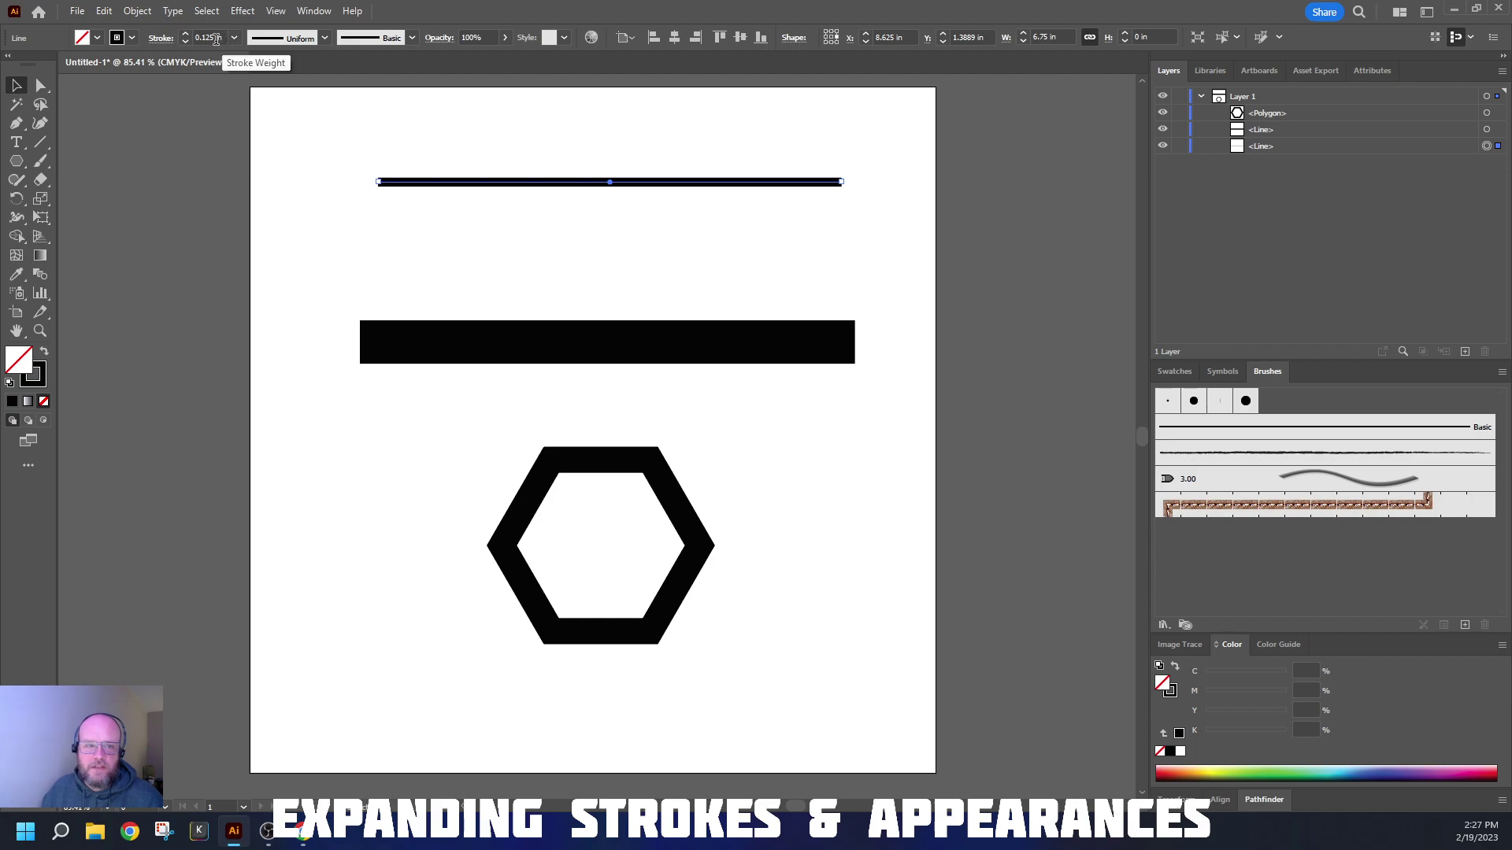
click(475, 346)
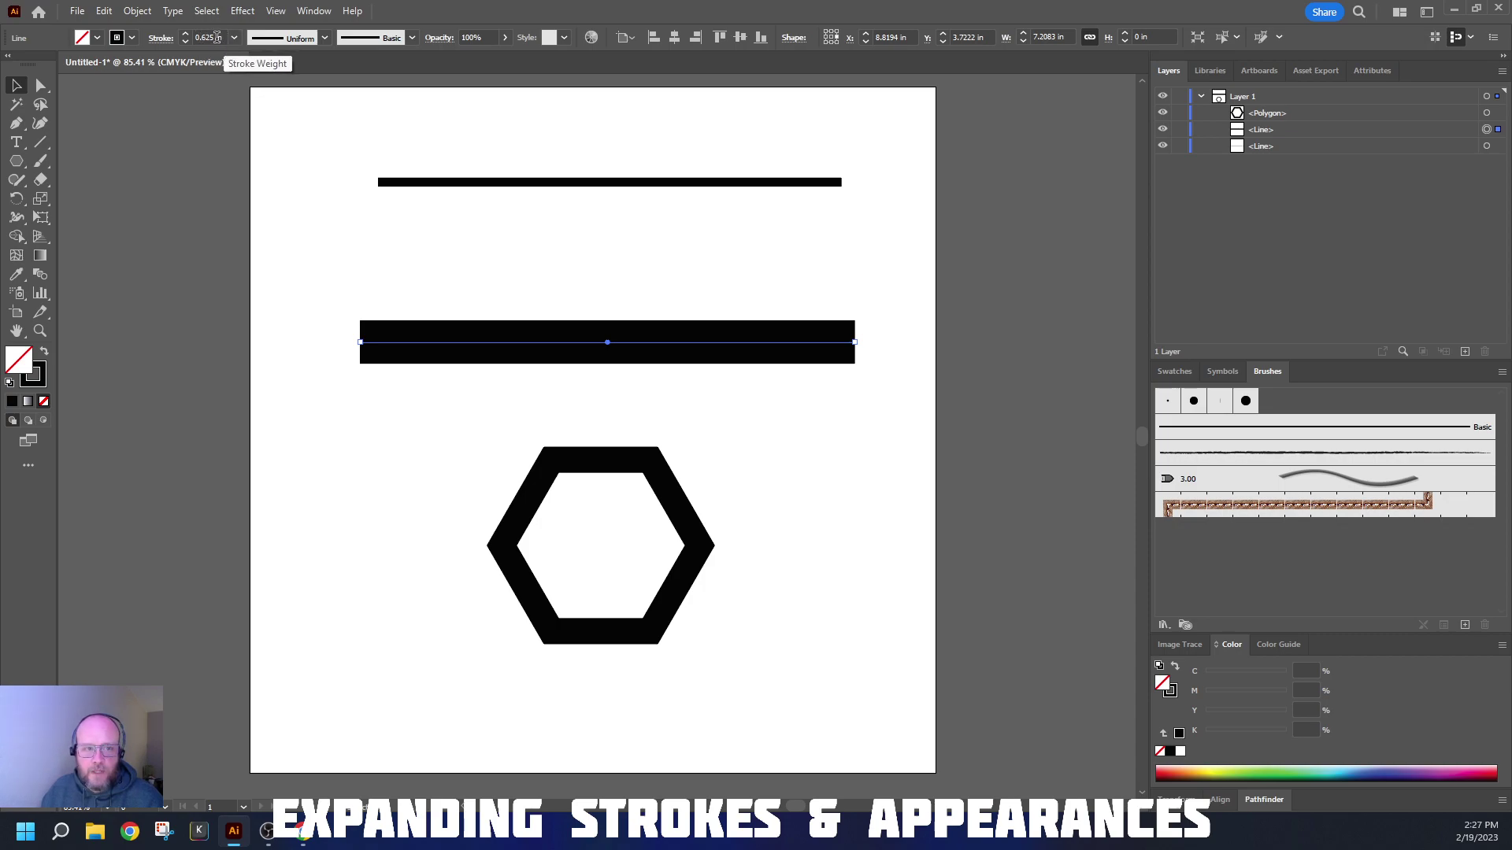
click(559, 263)
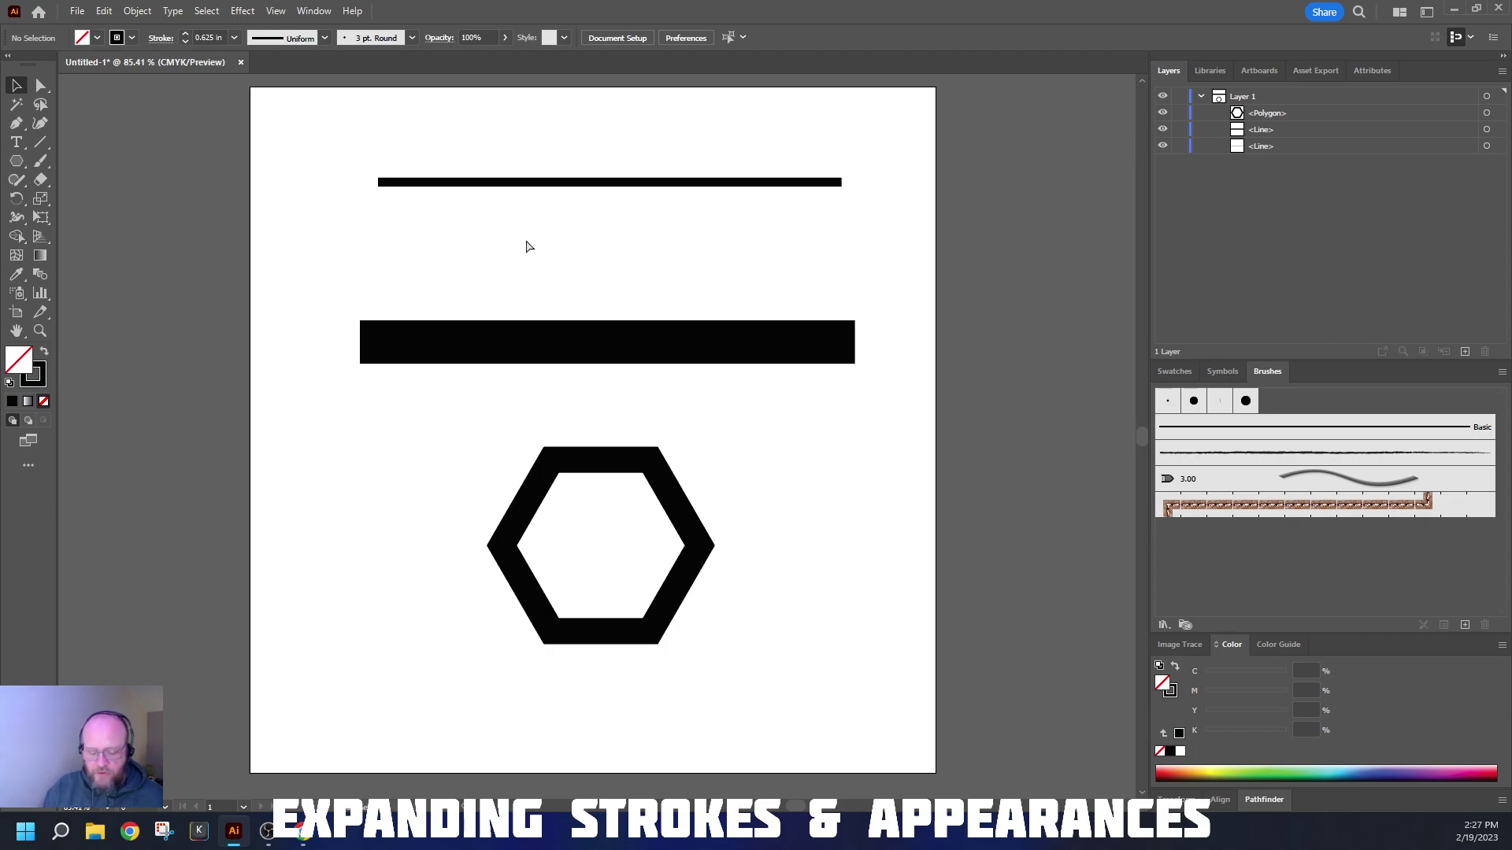
key(ctrl+y)
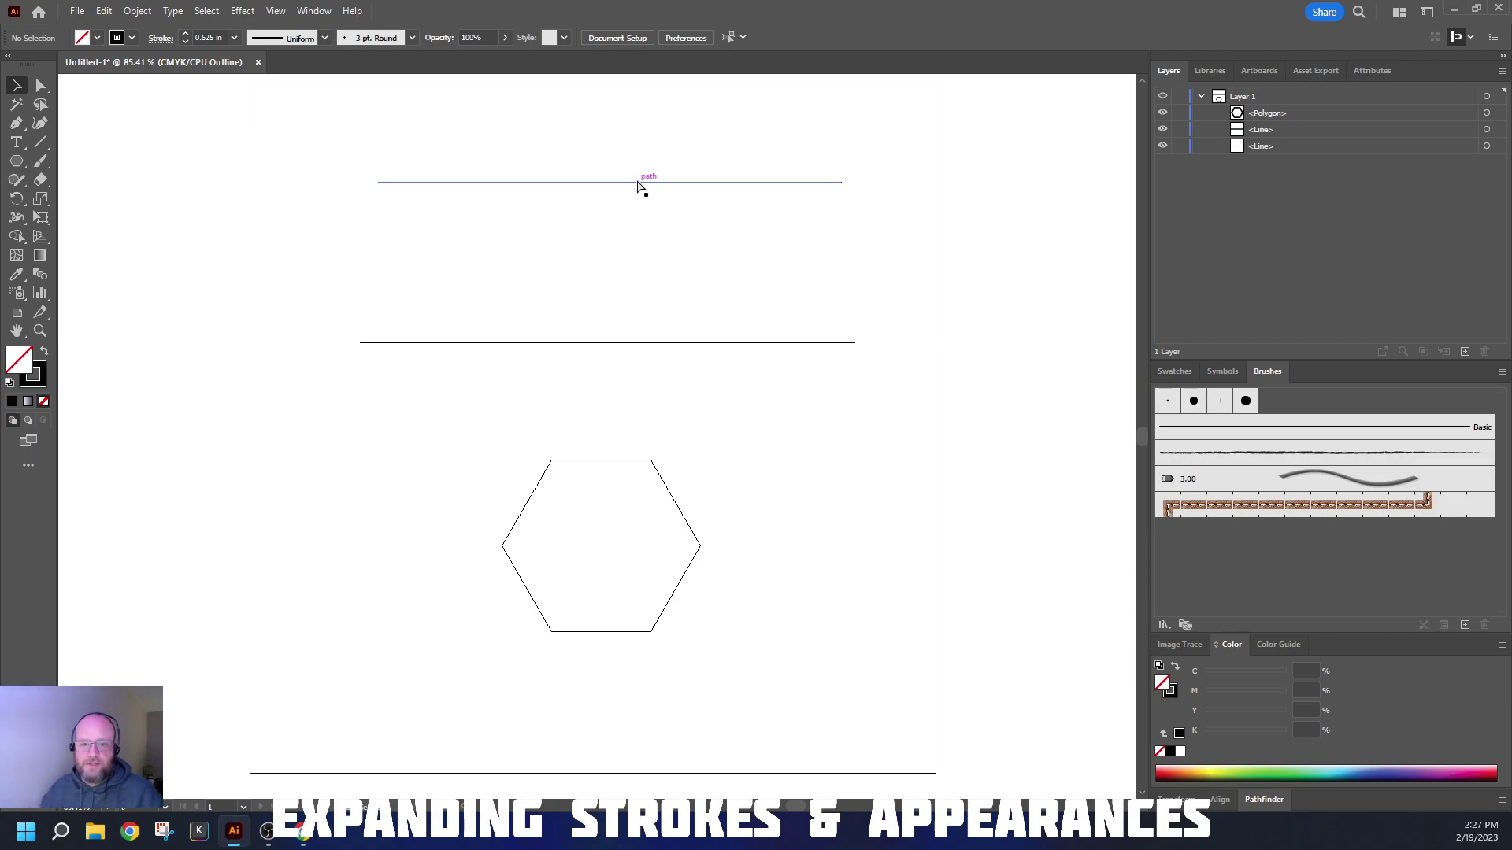
key(ctrl+y)
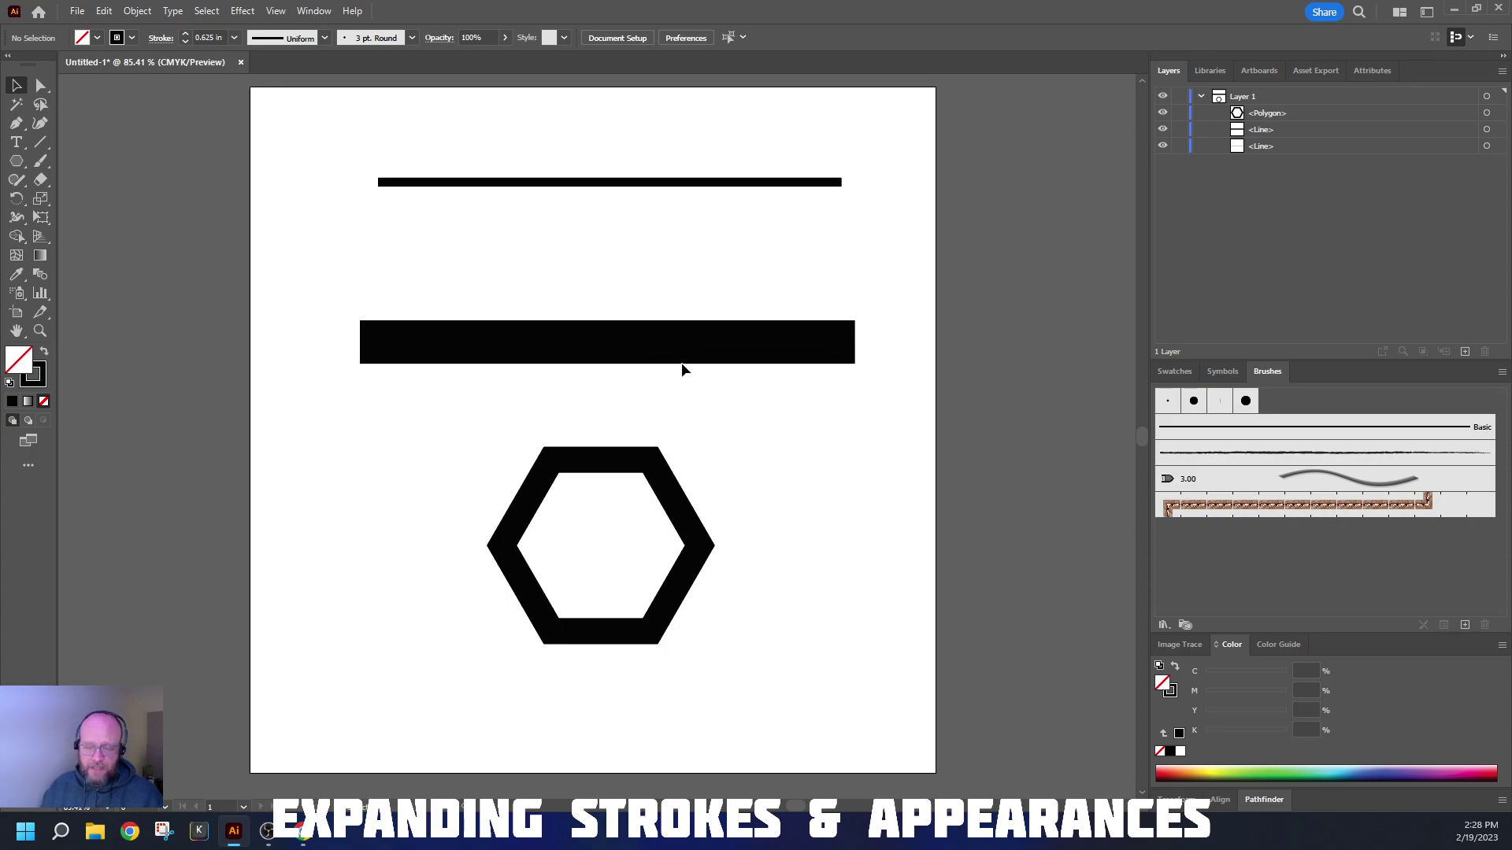
Inspect the hexagon's stroke and toggle between Outline and Preview views.
click(616, 461)
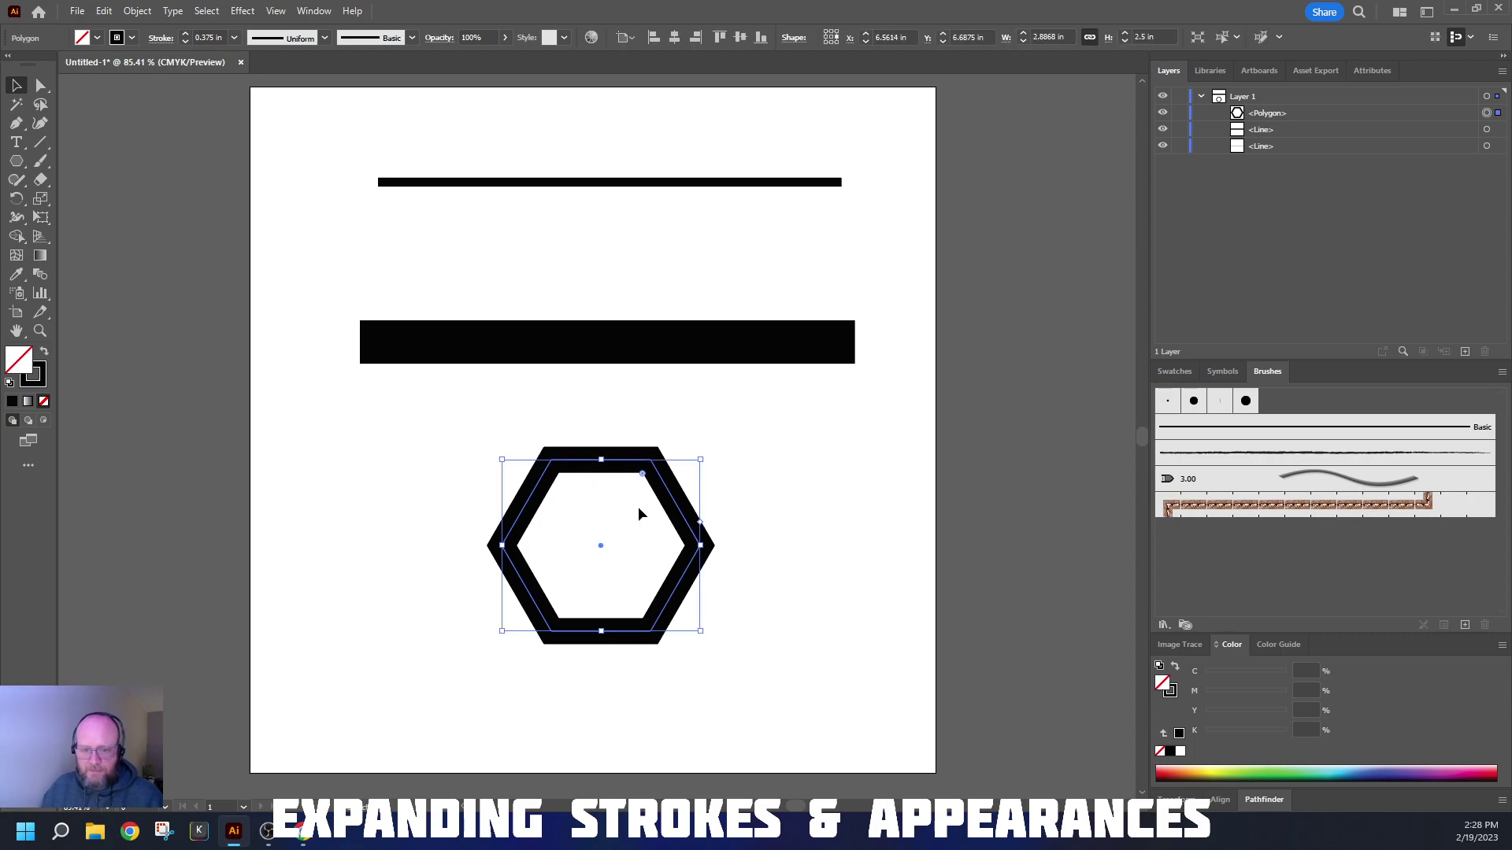
click(752, 516)
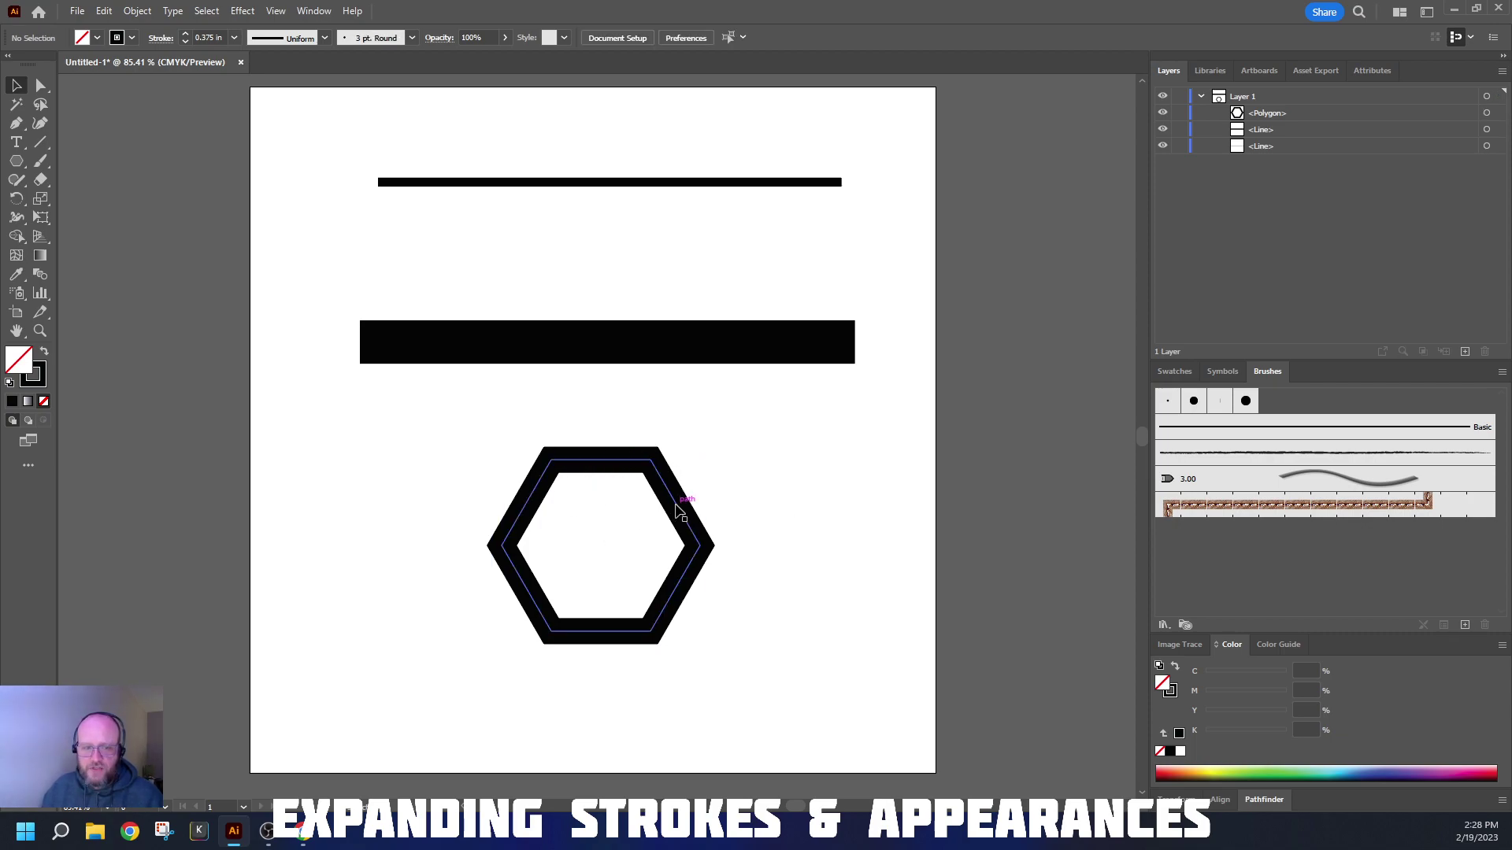
click(677, 510)
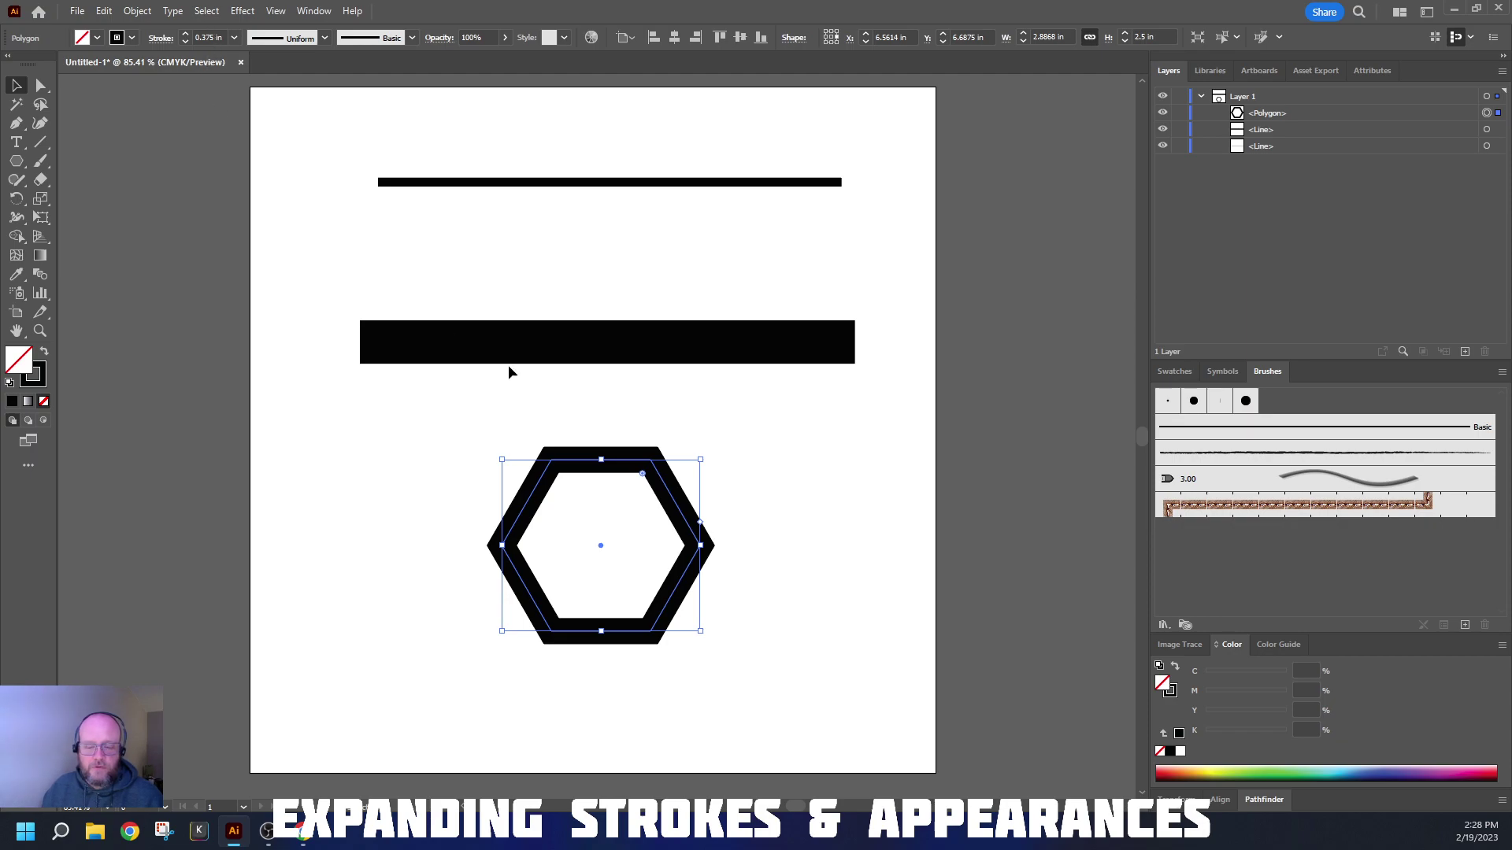
click(746, 508)
key(ctrl+y)
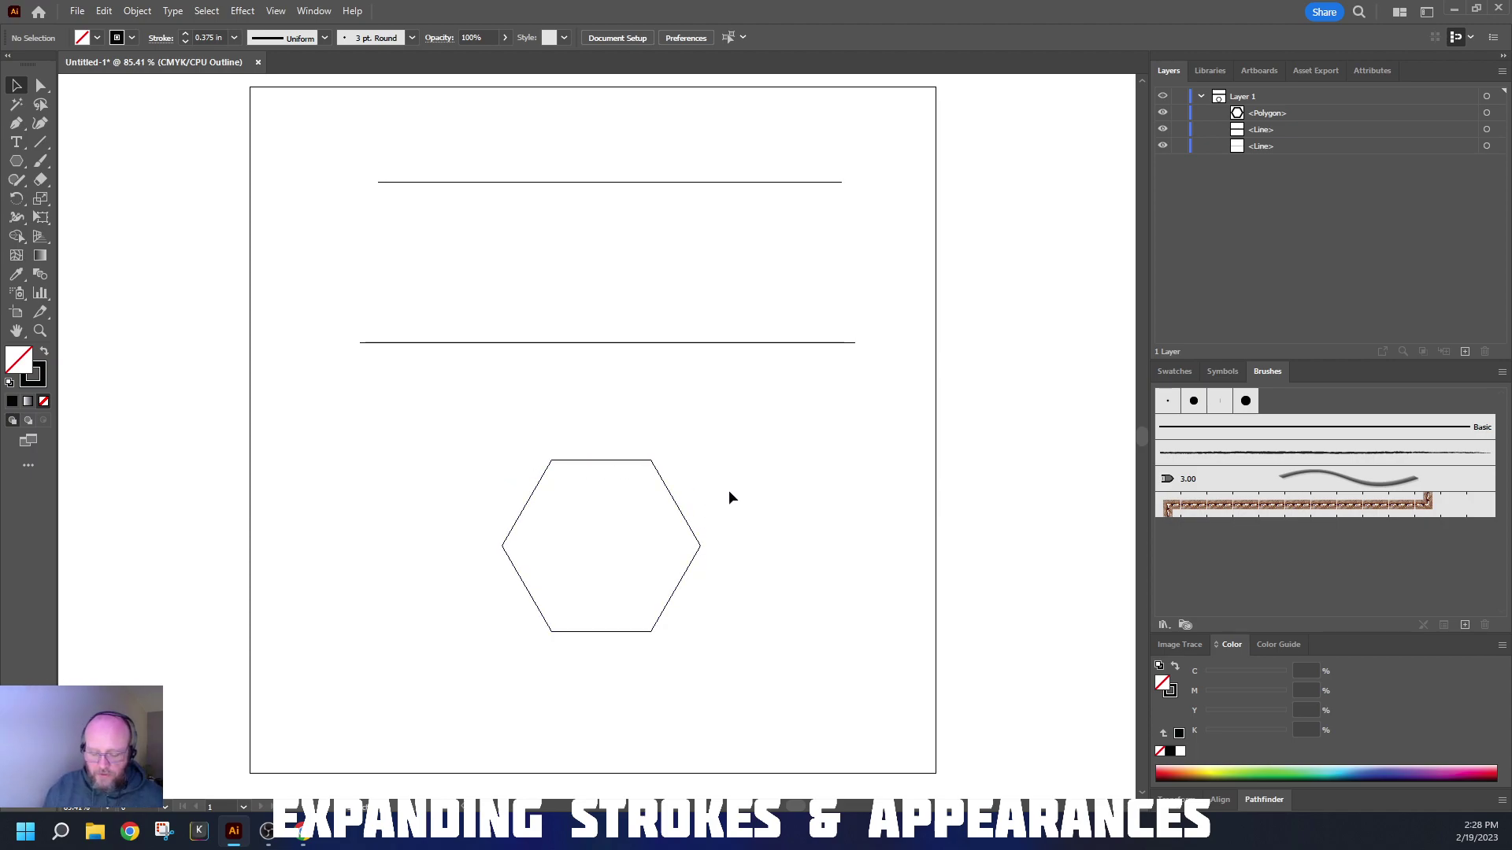
key(ctrl+y)
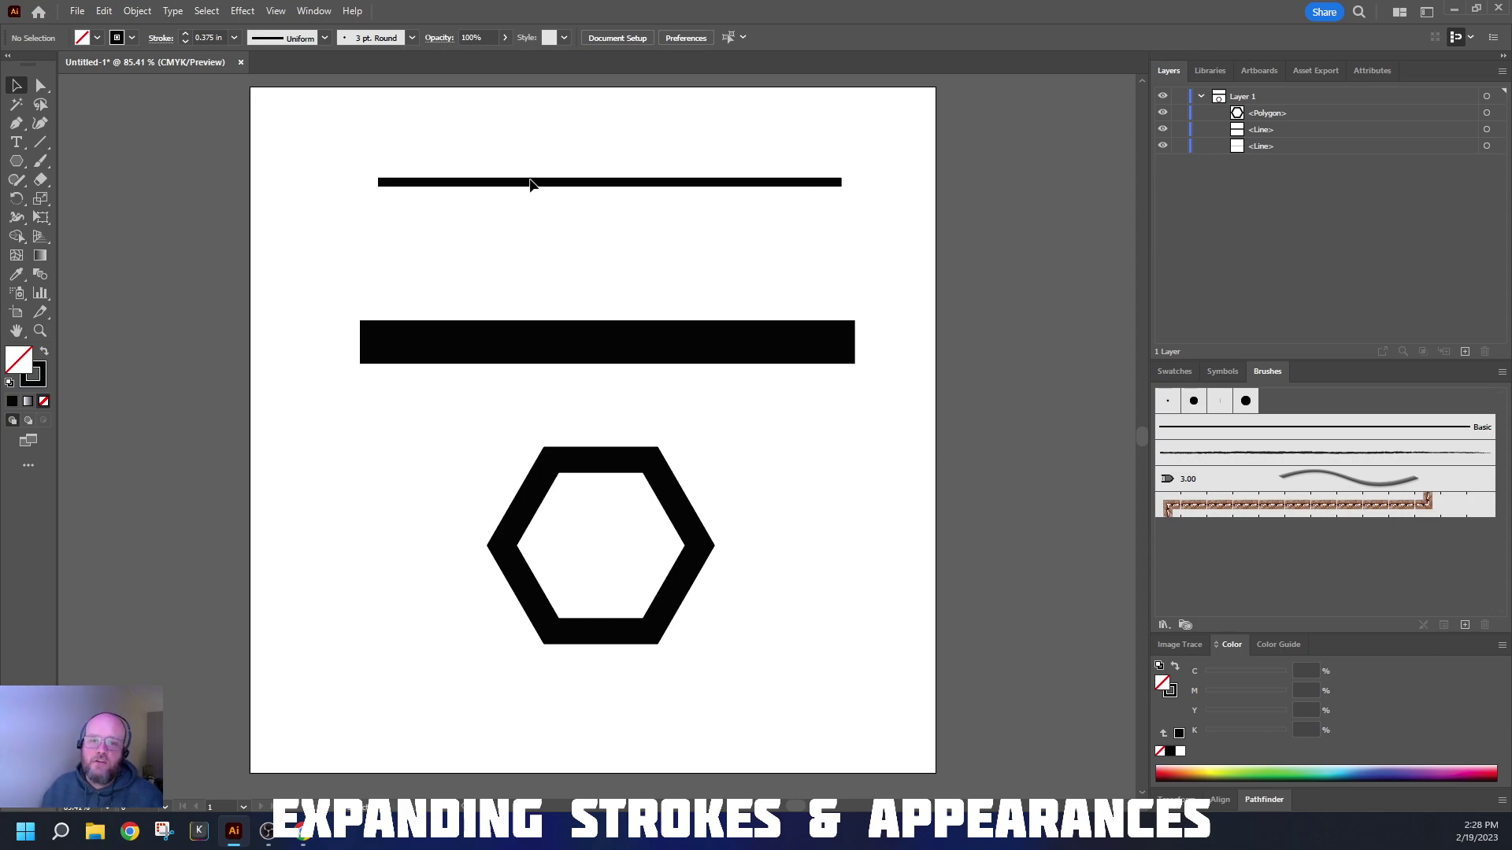
key(ctrl+y)
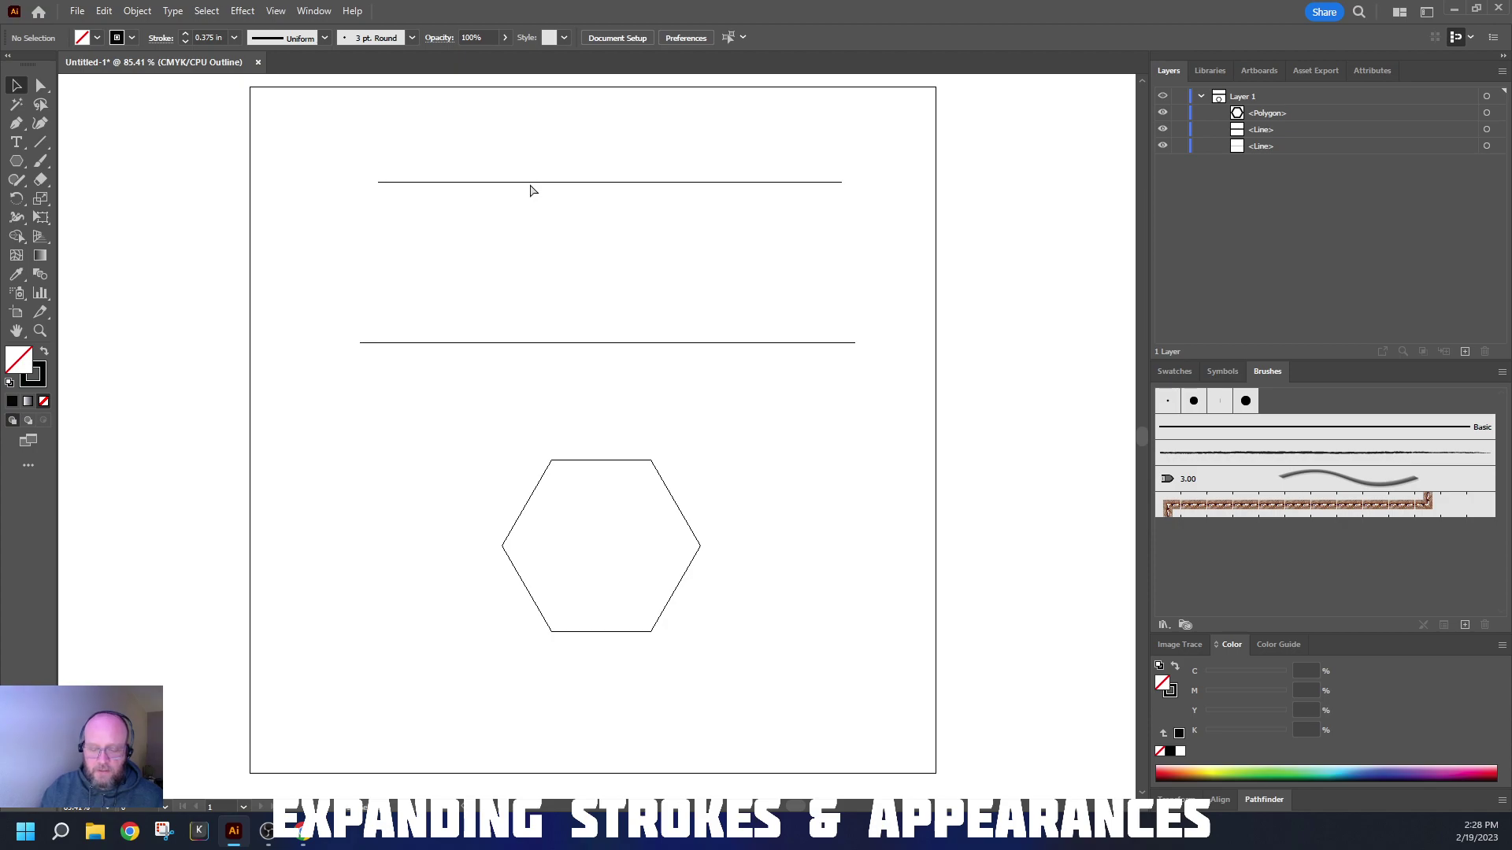
key(ctrl+y)
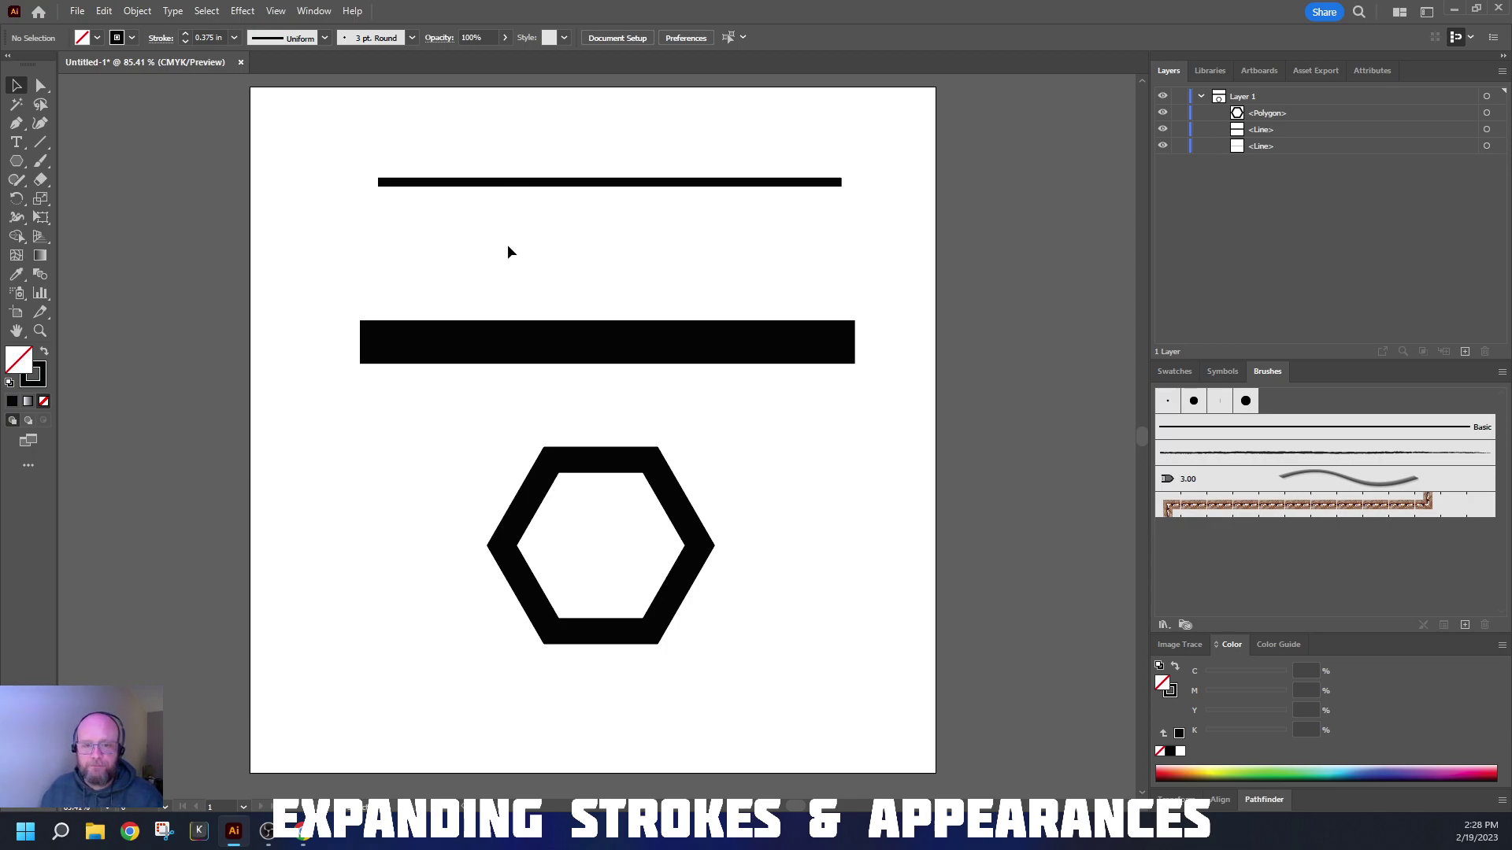
Expand the top line's fill and stroke into a thin filled rectangle and check it in Outline view.
drag(452, 144, 601, 258)
click(138, 11)
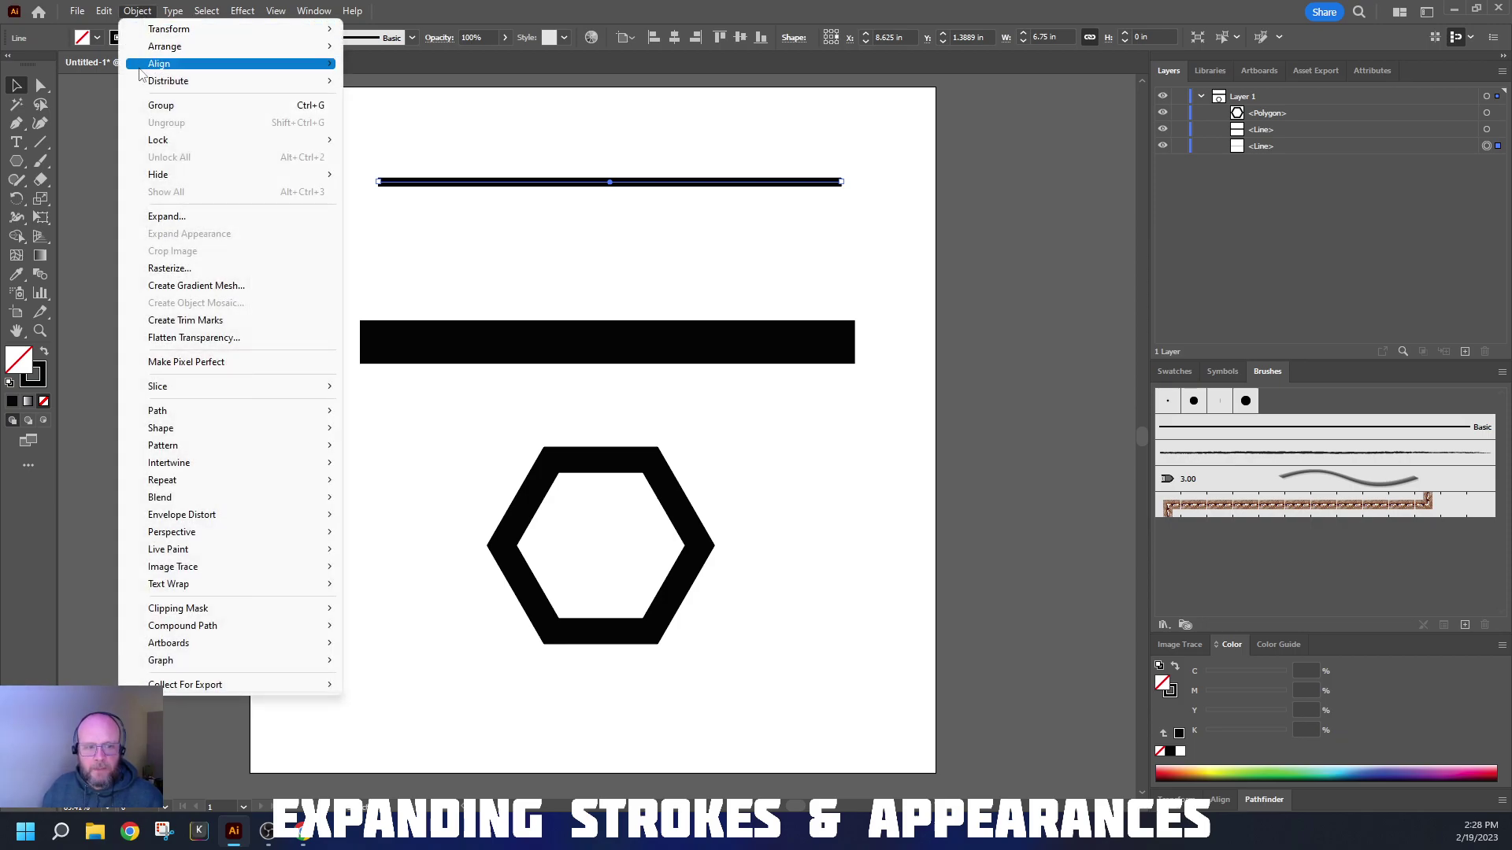
click(207, 217)
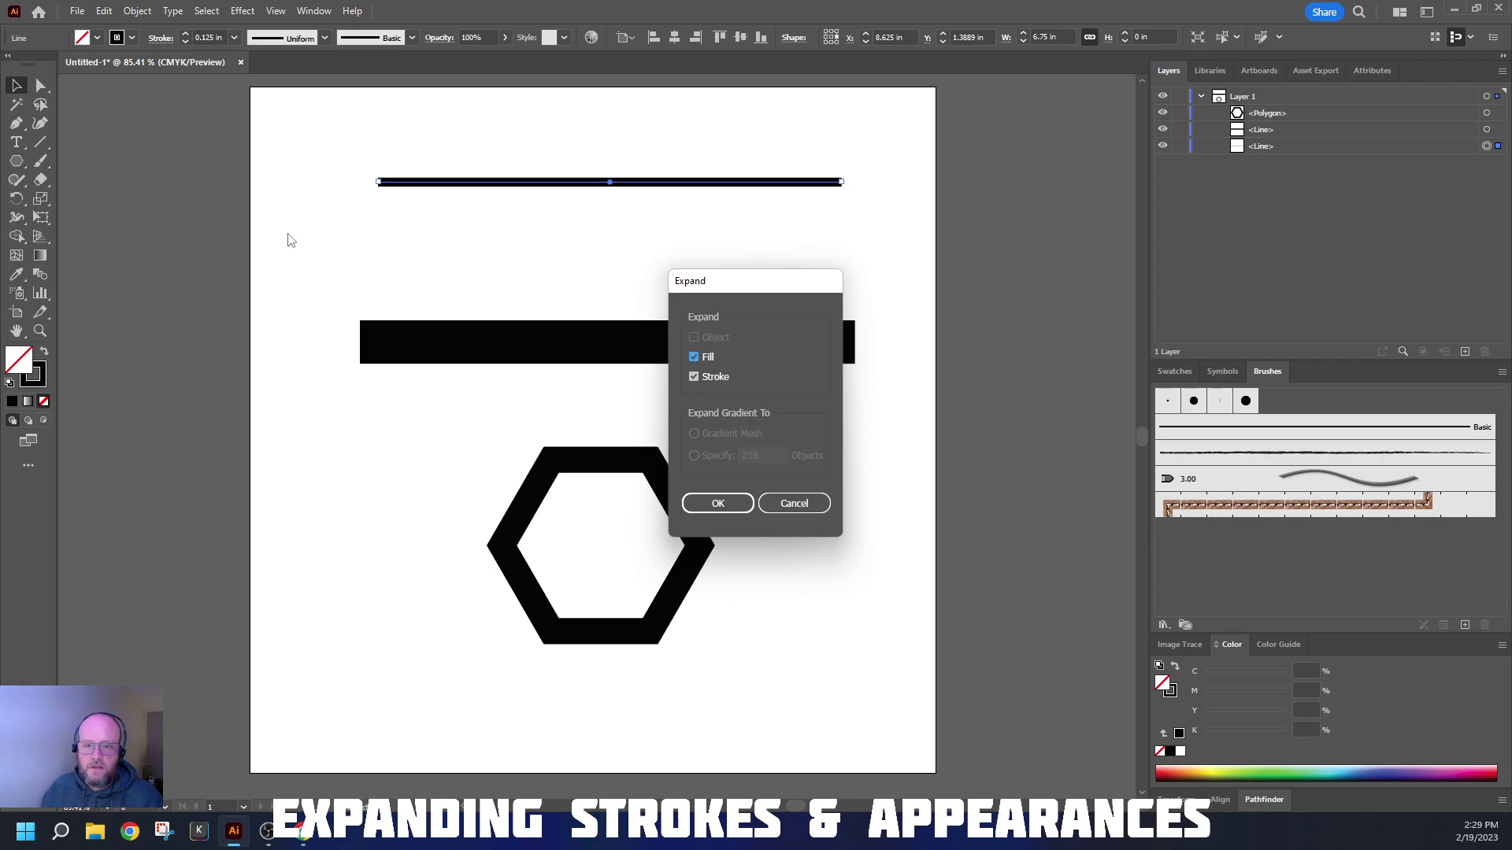
click(719, 505)
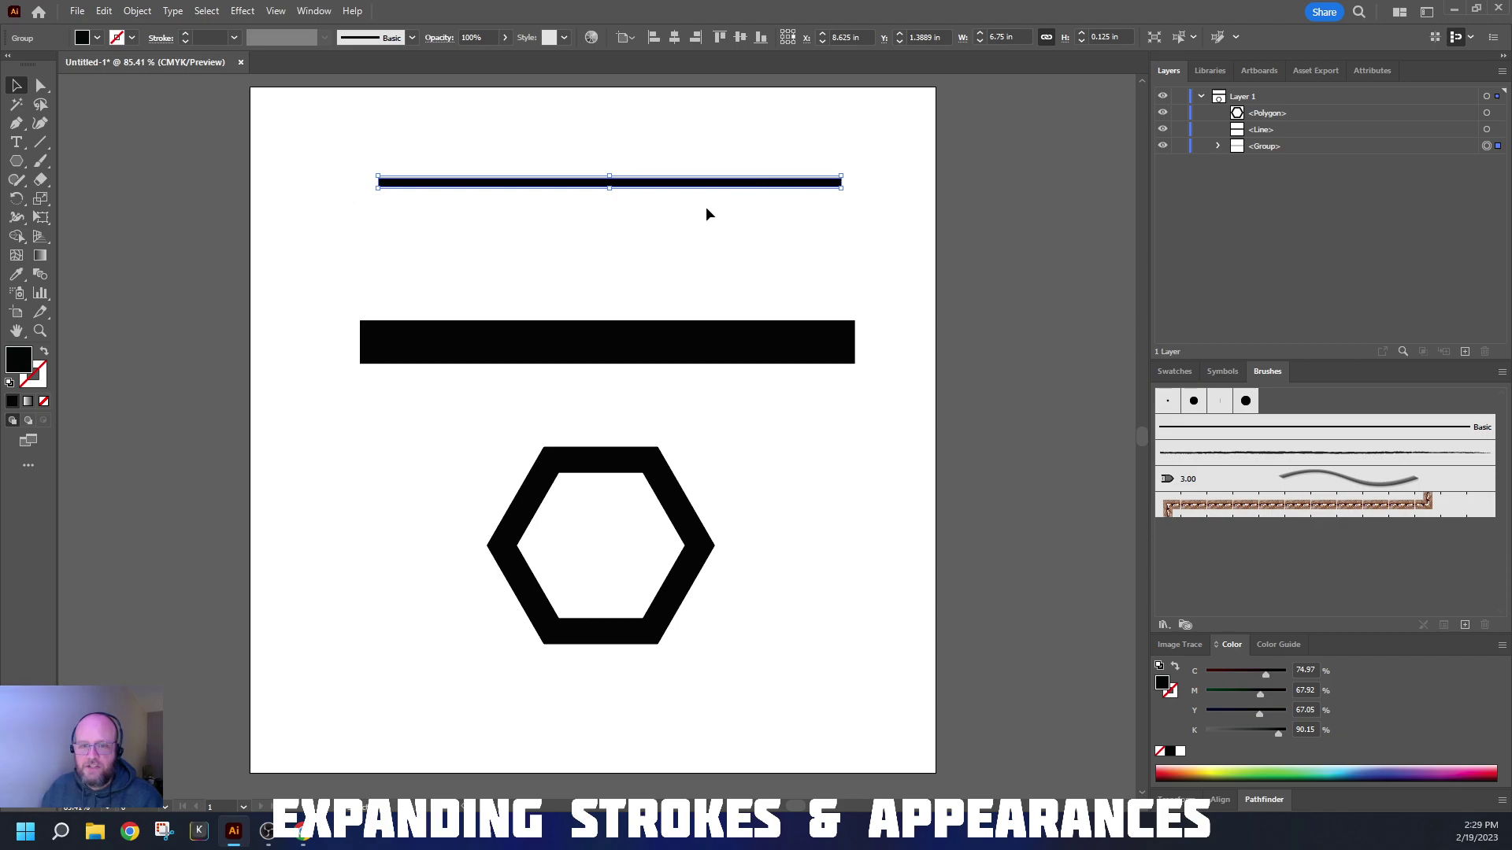
click(726, 210)
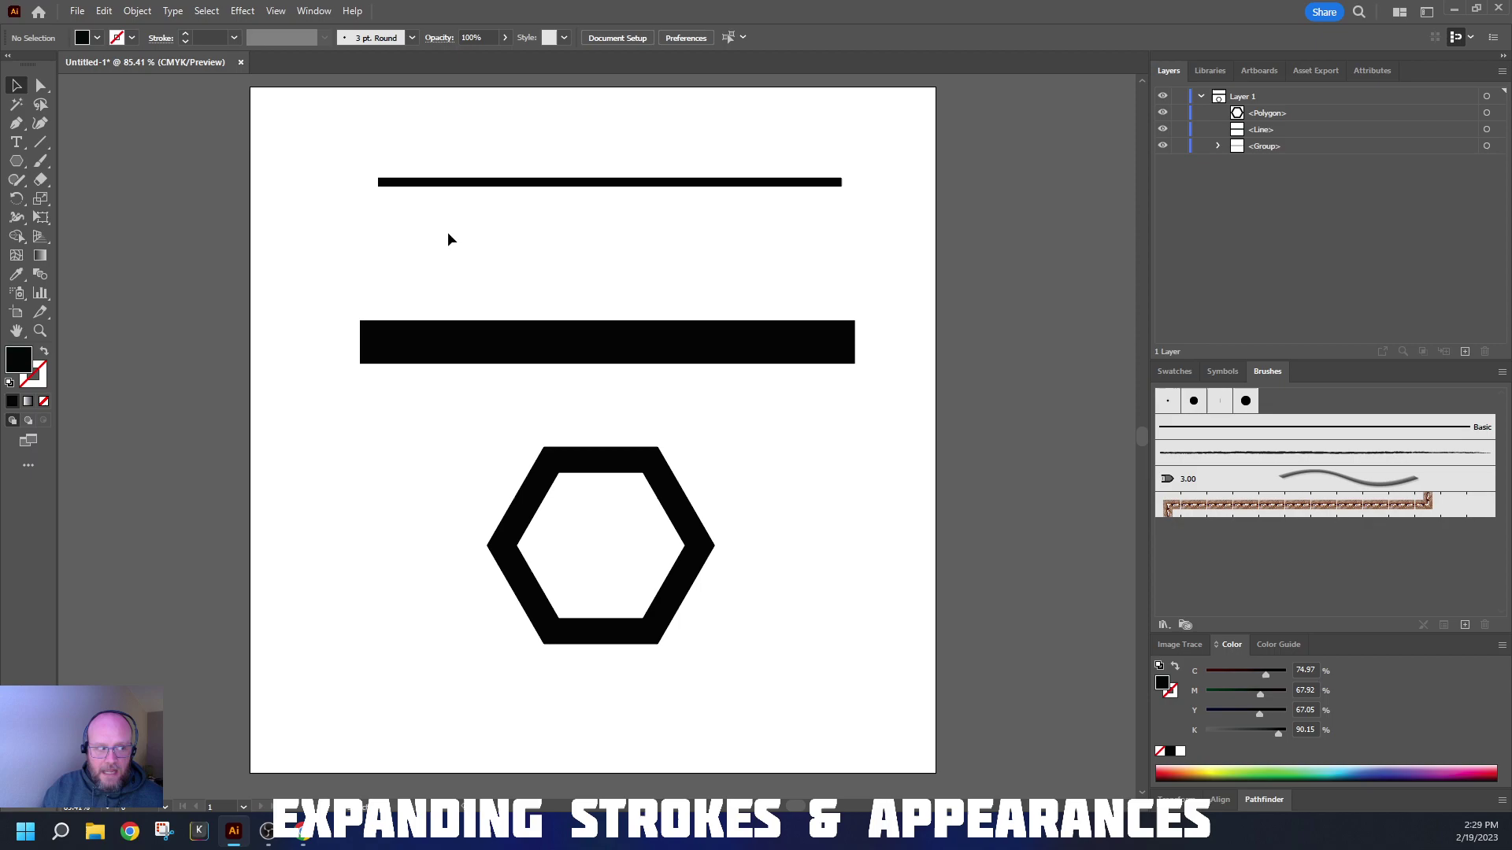
key(ctrl+y)
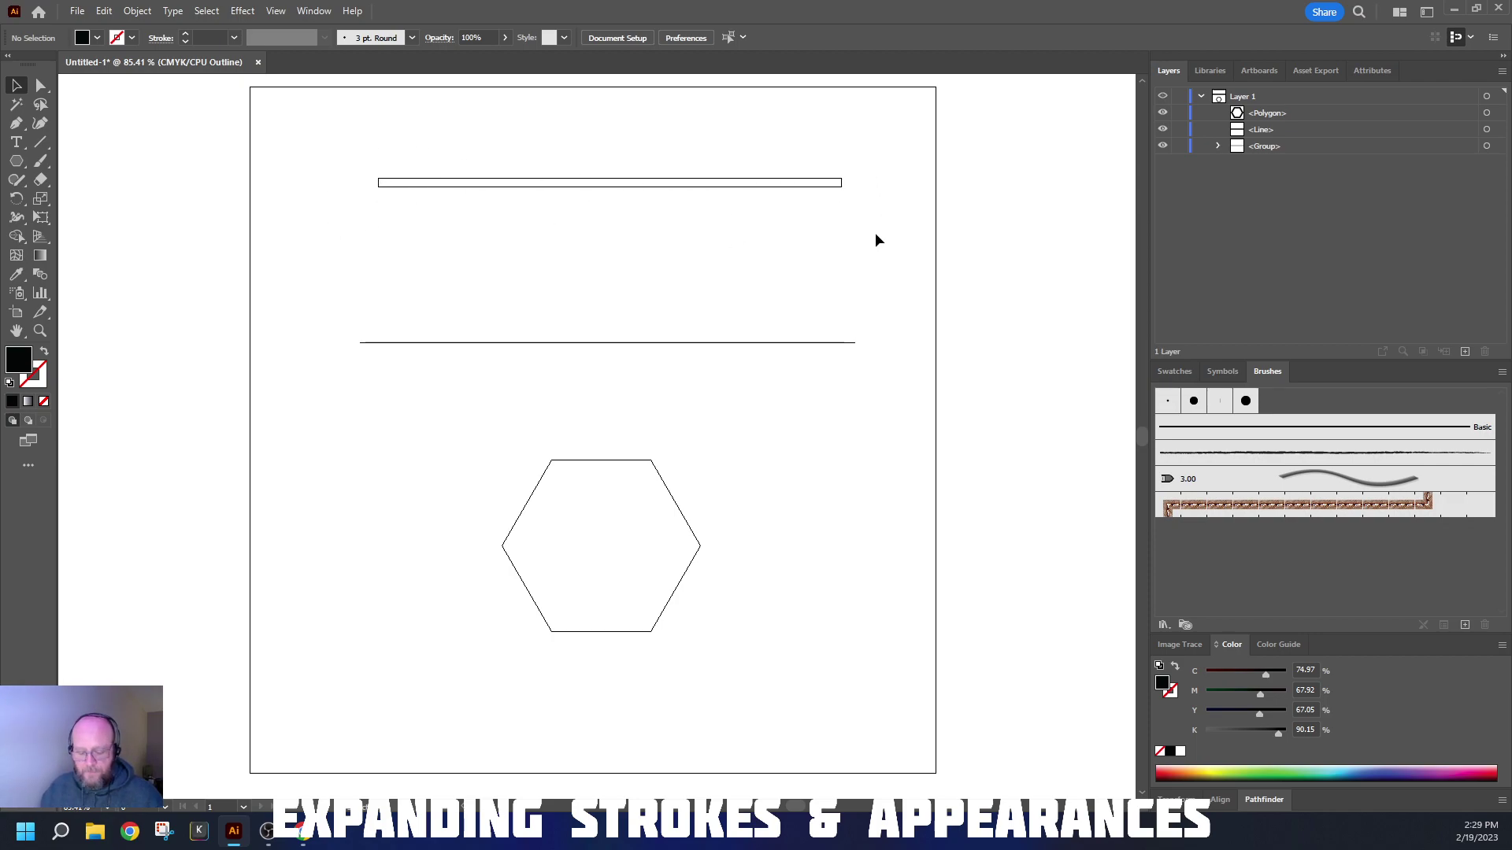
key(ctrl+y)
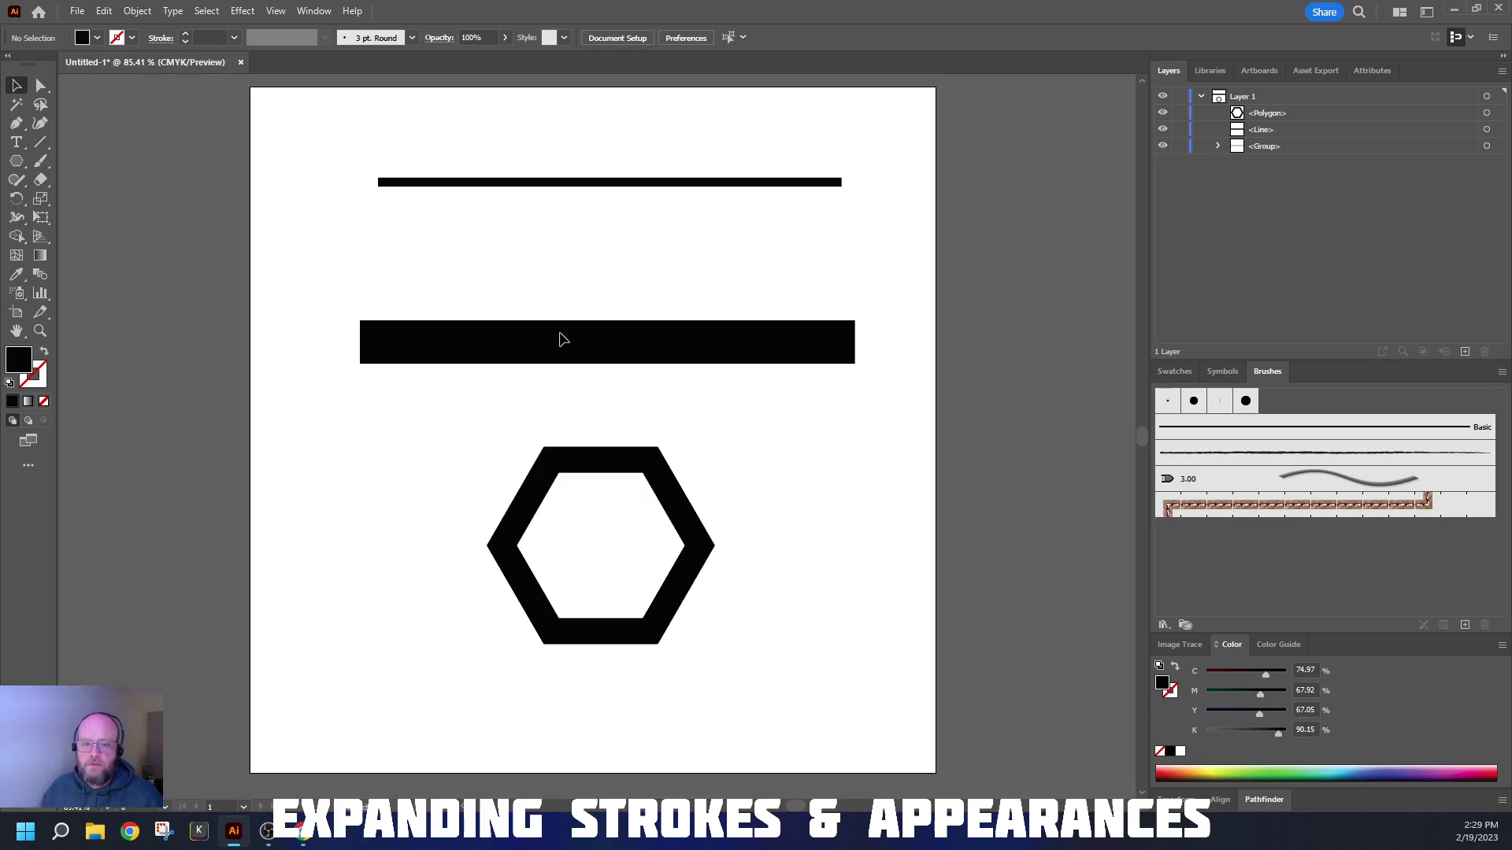
Expand the thick middle line with Object > Expand (Fill and Stroke) and inspect the resulting rectangle in Outline view.
drag(585, 288, 711, 416)
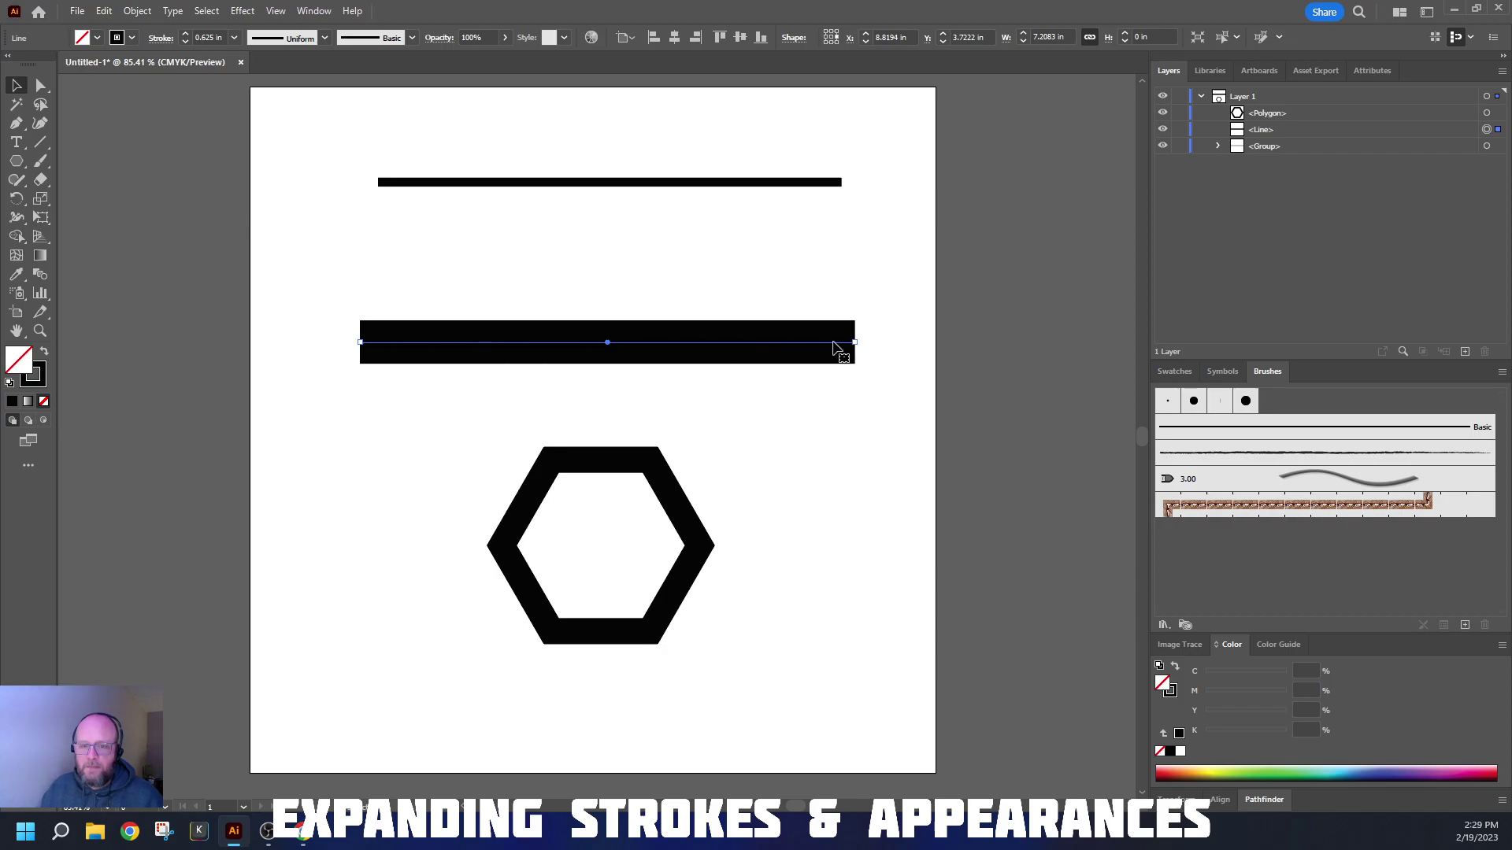
click(138, 11)
click(166, 217)
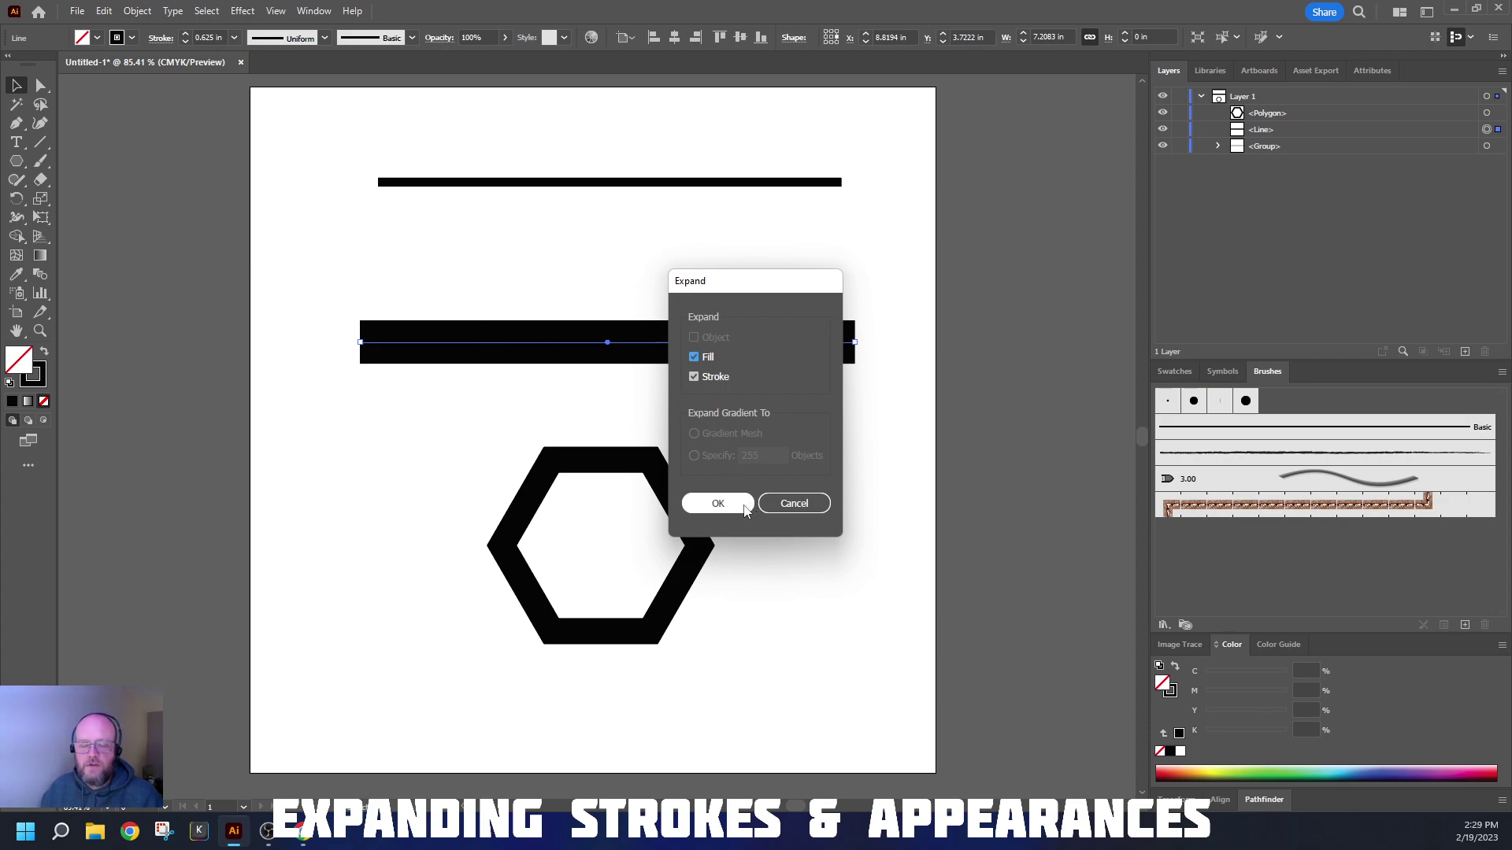
click(717, 503)
click(709, 393)
click(494, 334)
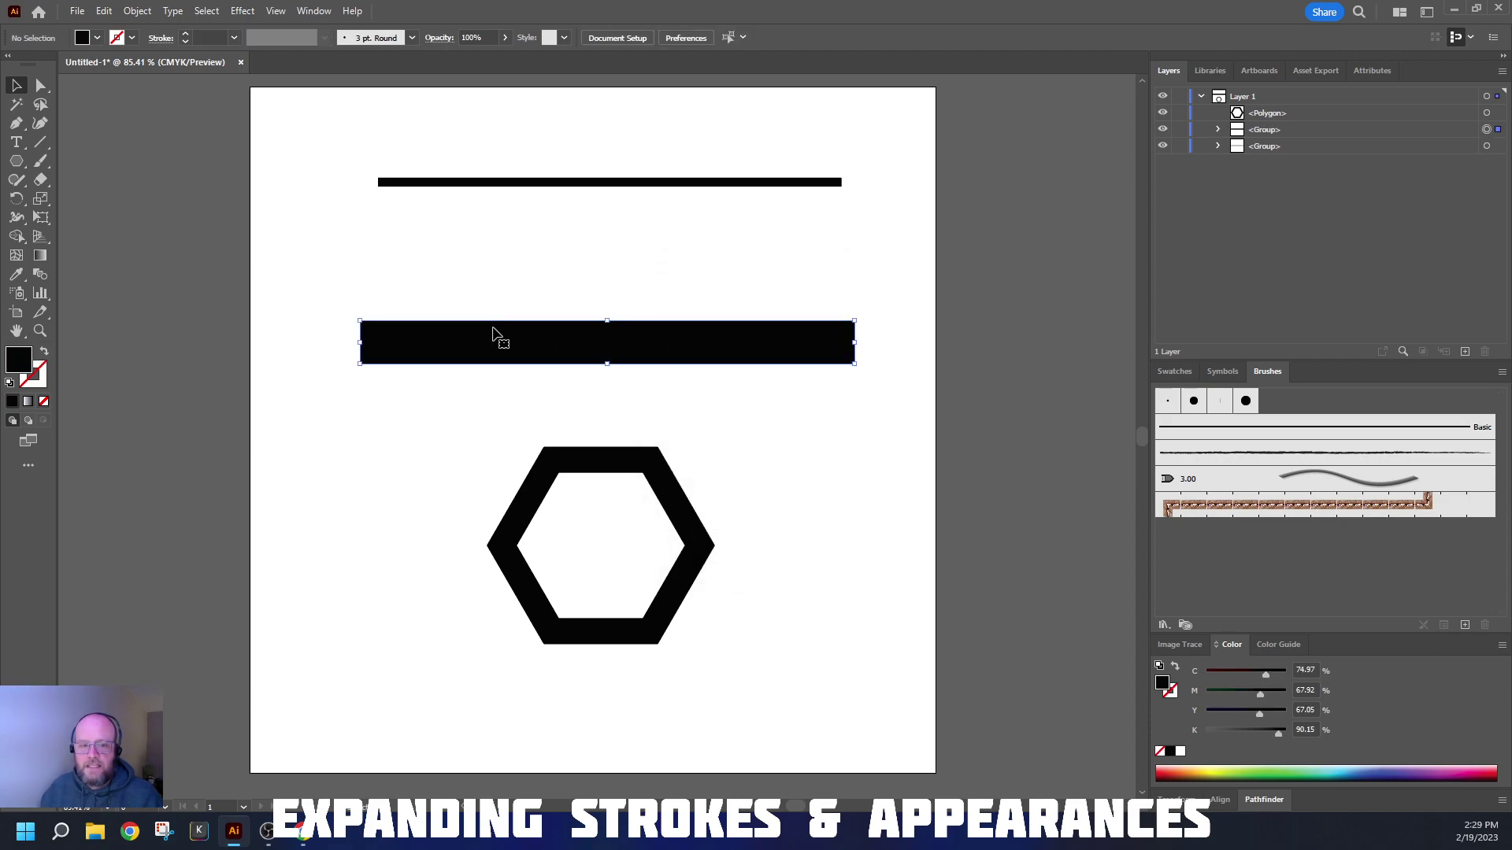
key(ctrl+y)
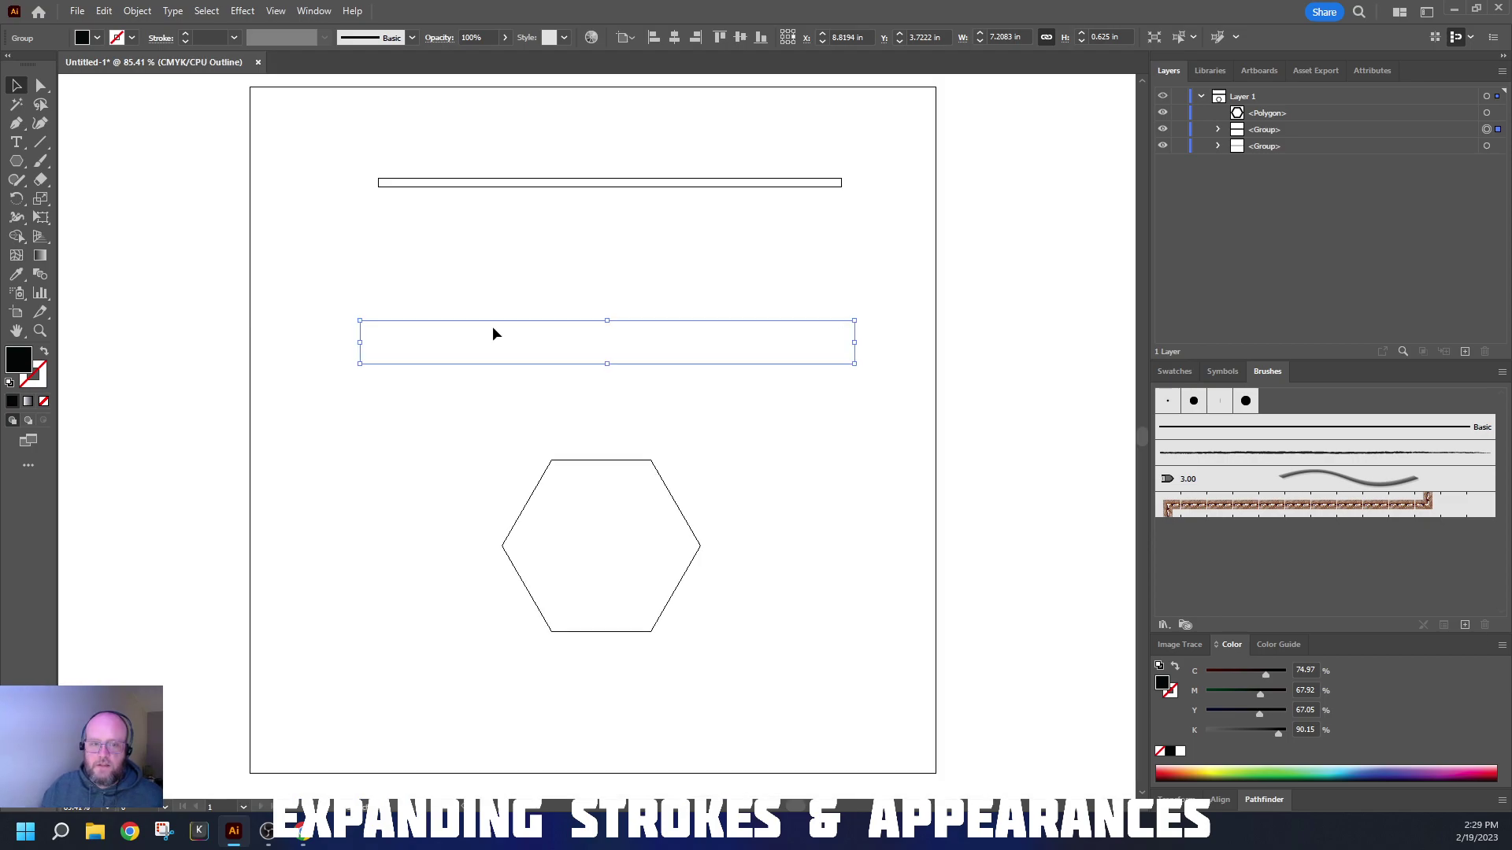
click(364, 285)
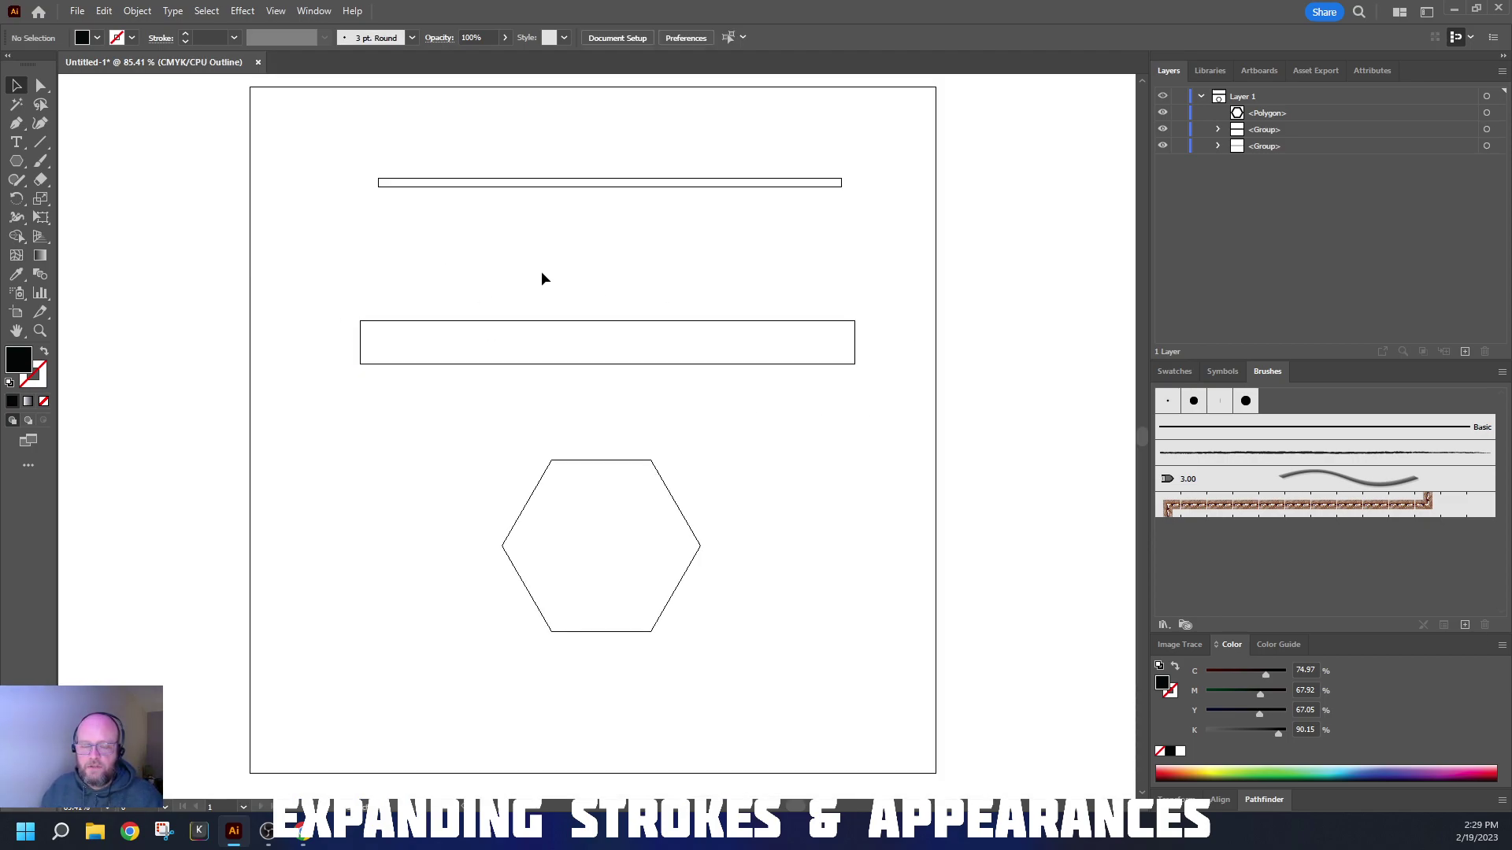
key(ctrl+y)
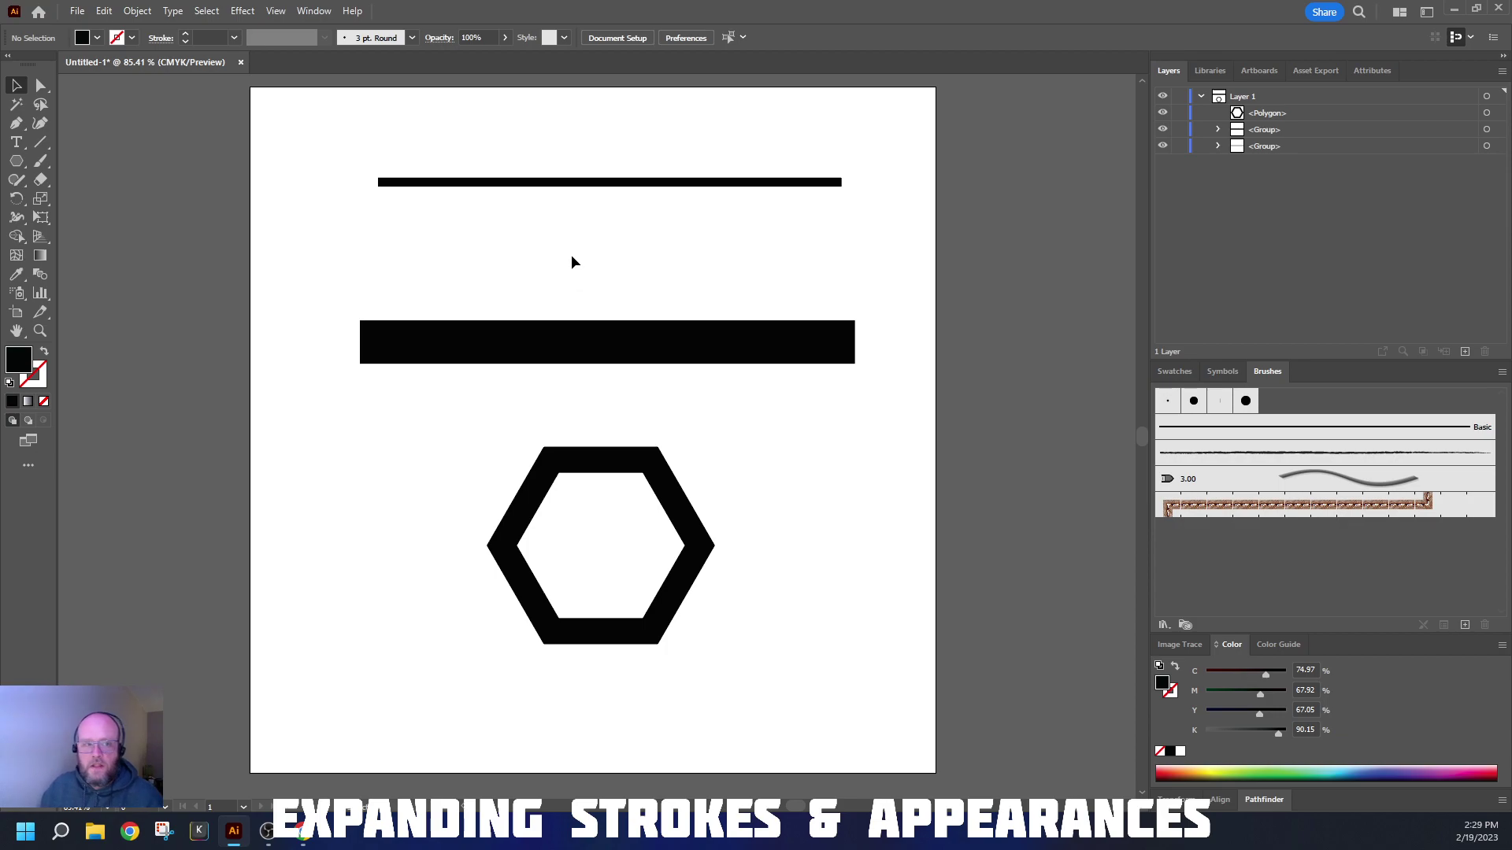
Expand the hexagon's fill and stroke into an inner-and-outer path ring, checking it in Outline view.
click(597, 556)
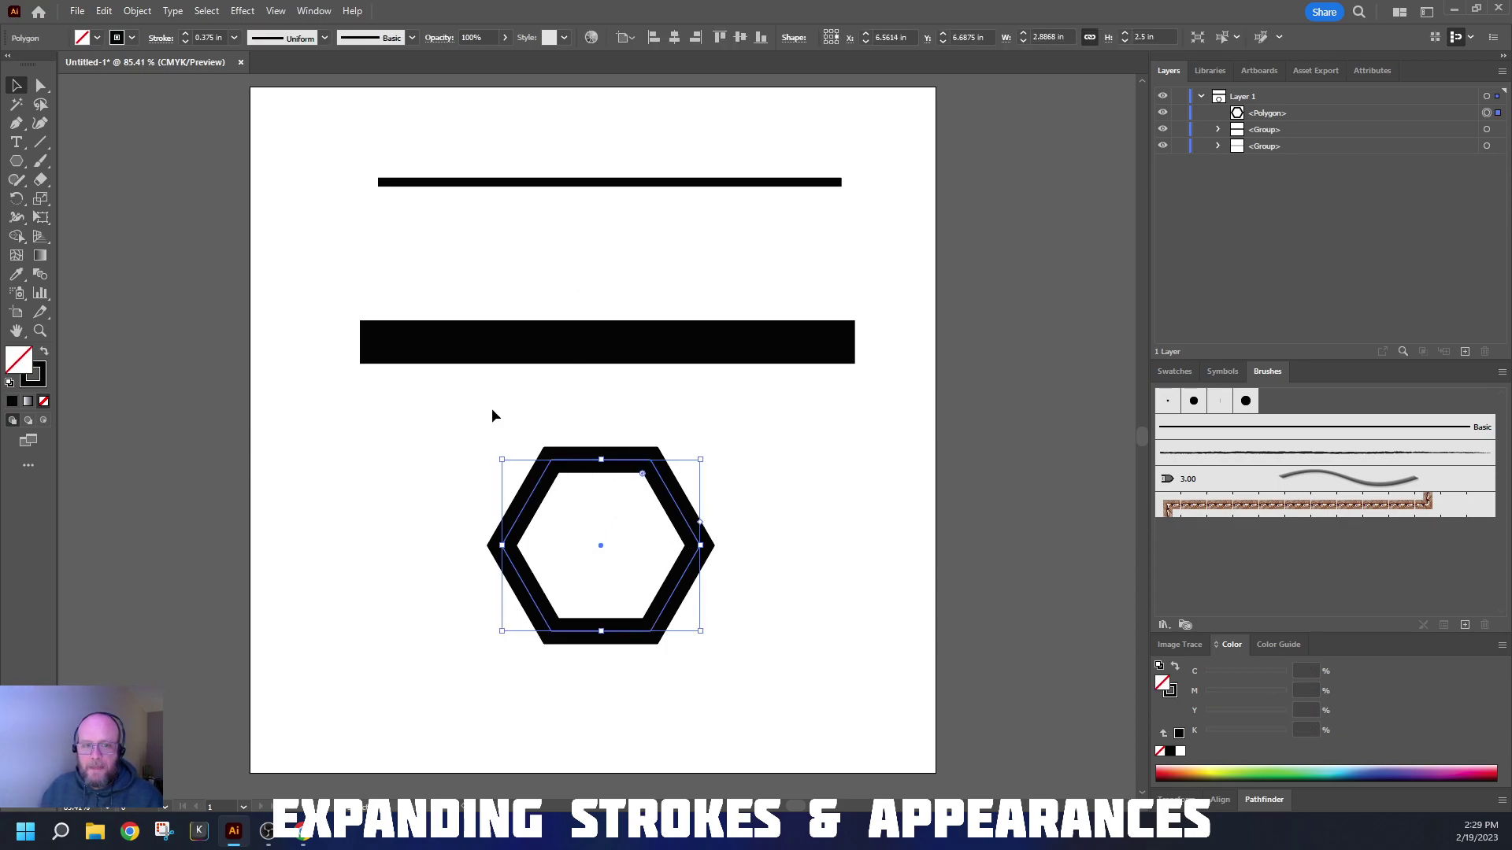
click(134, 11)
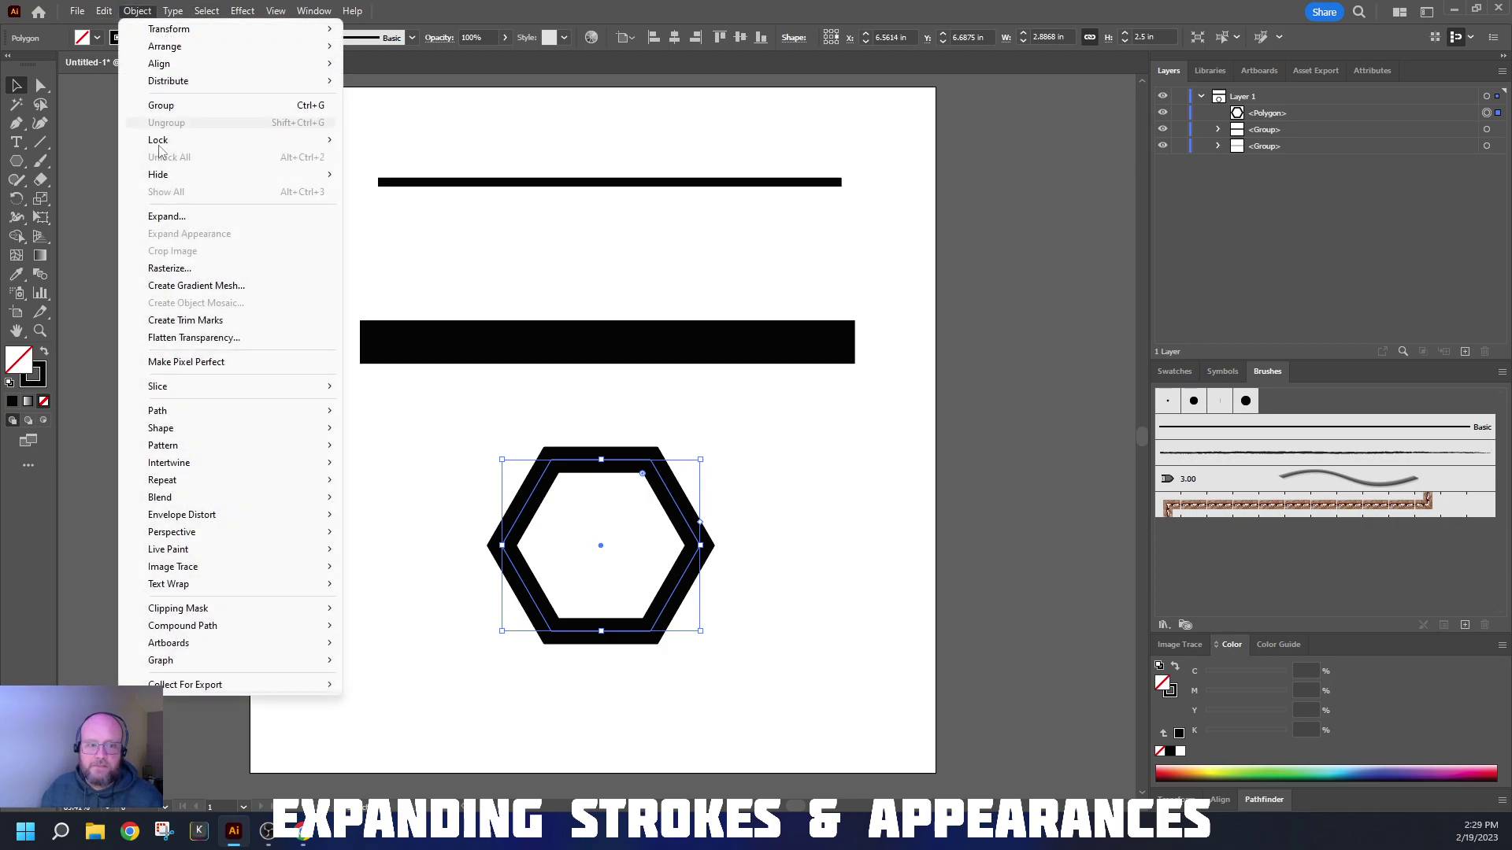
click(186, 221)
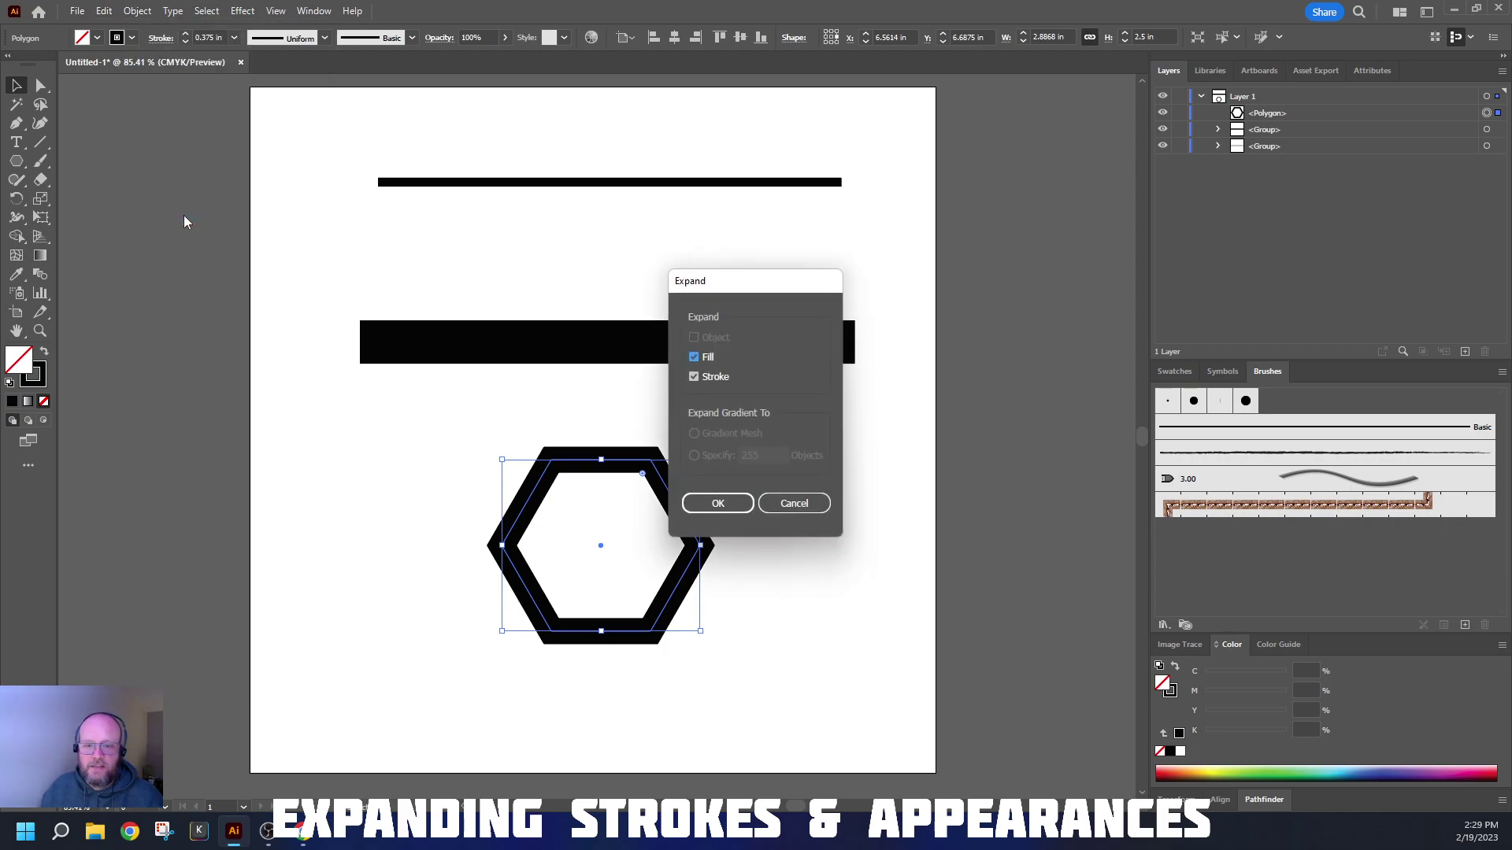
click(719, 501)
click(761, 477)
key(ctrl+y)
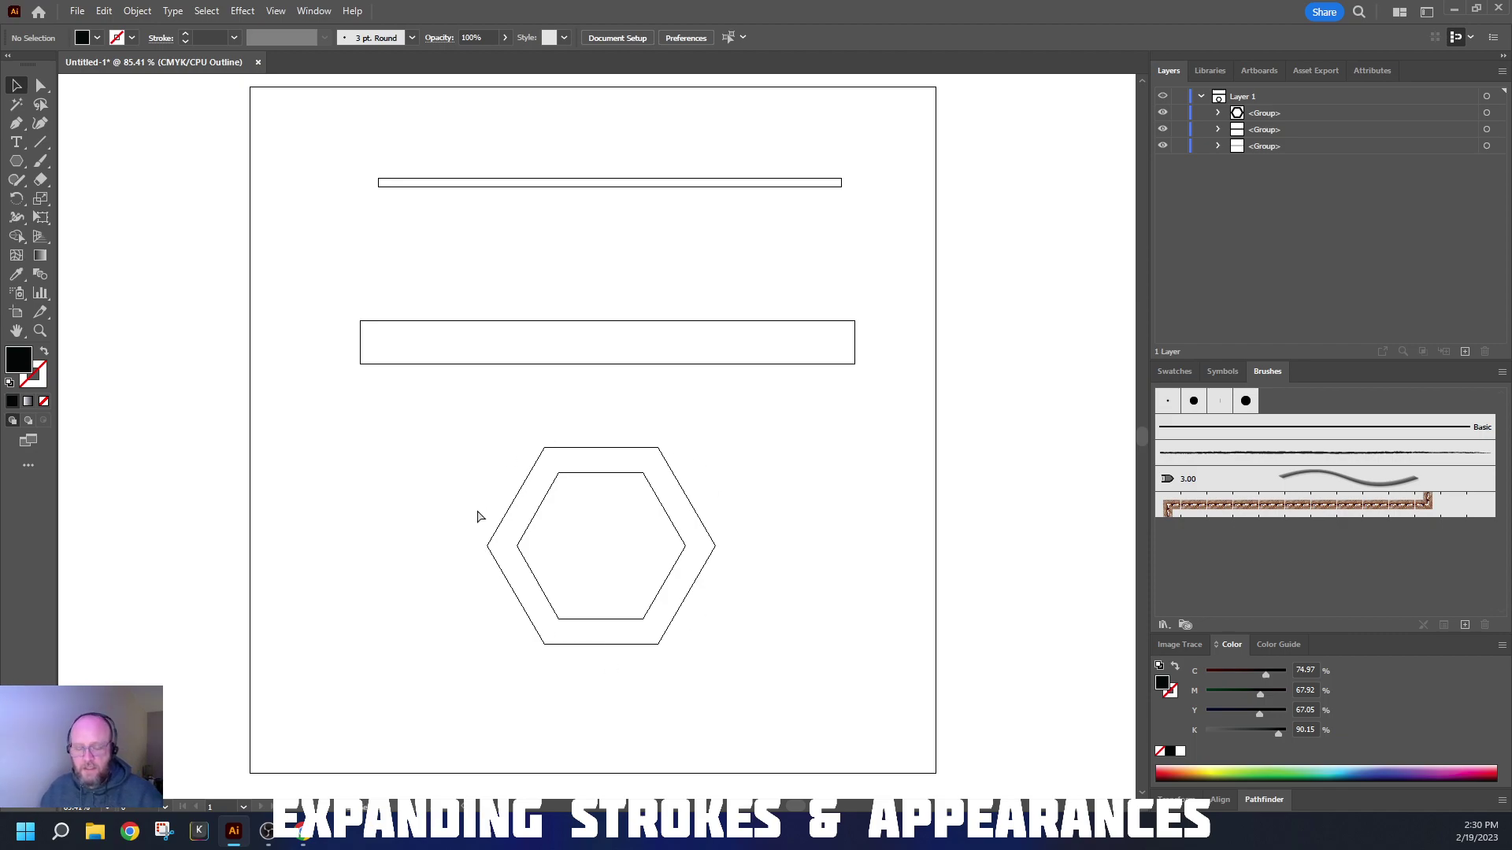
key(ctrl+y)
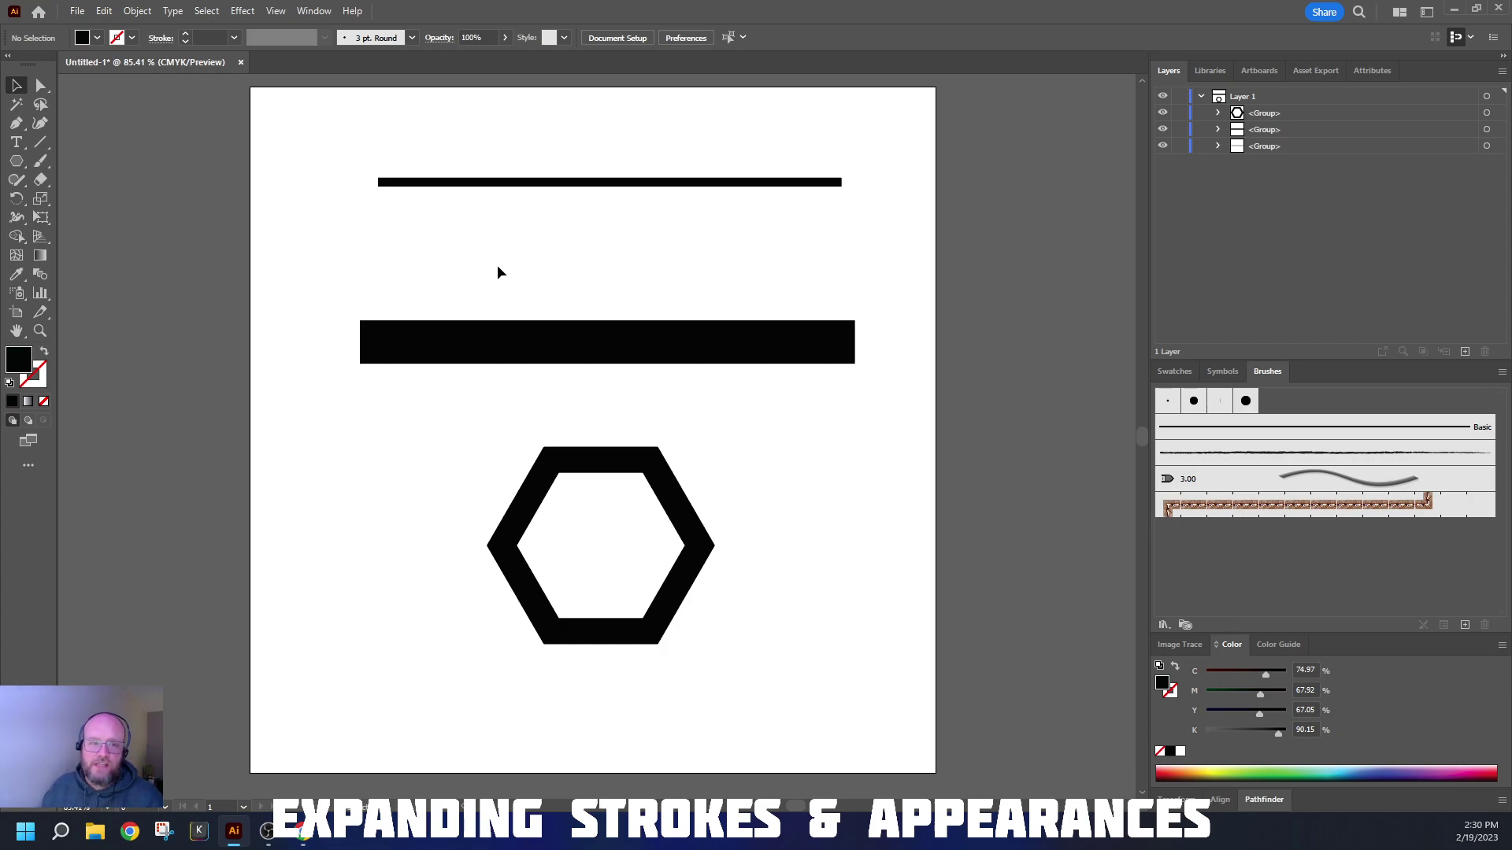
Draw a diagonal line below the top line with a 0.625 in black stroke.
click(40, 142)
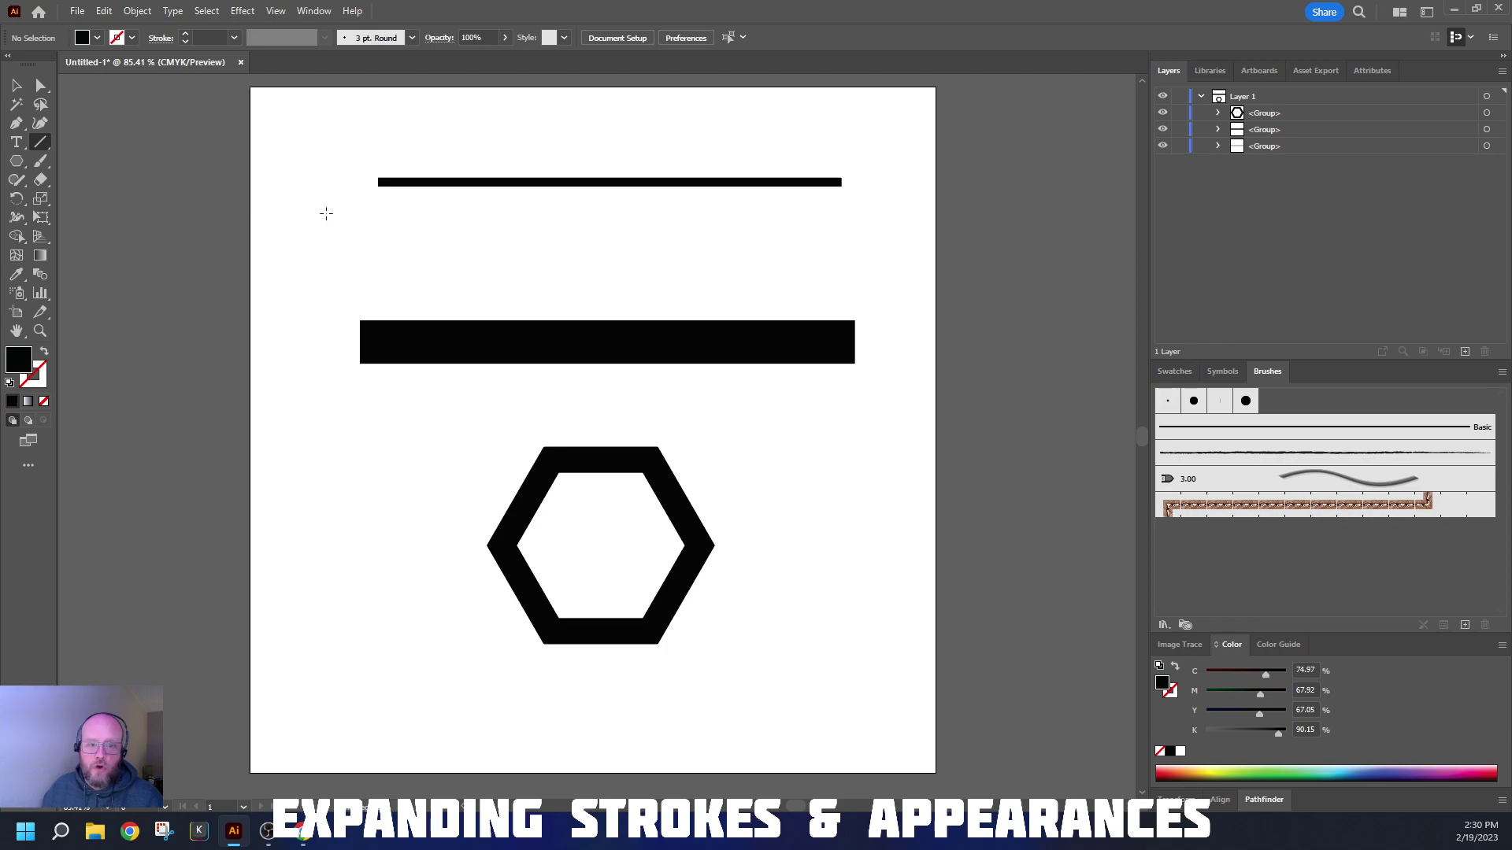
drag(327, 213, 906, 274)
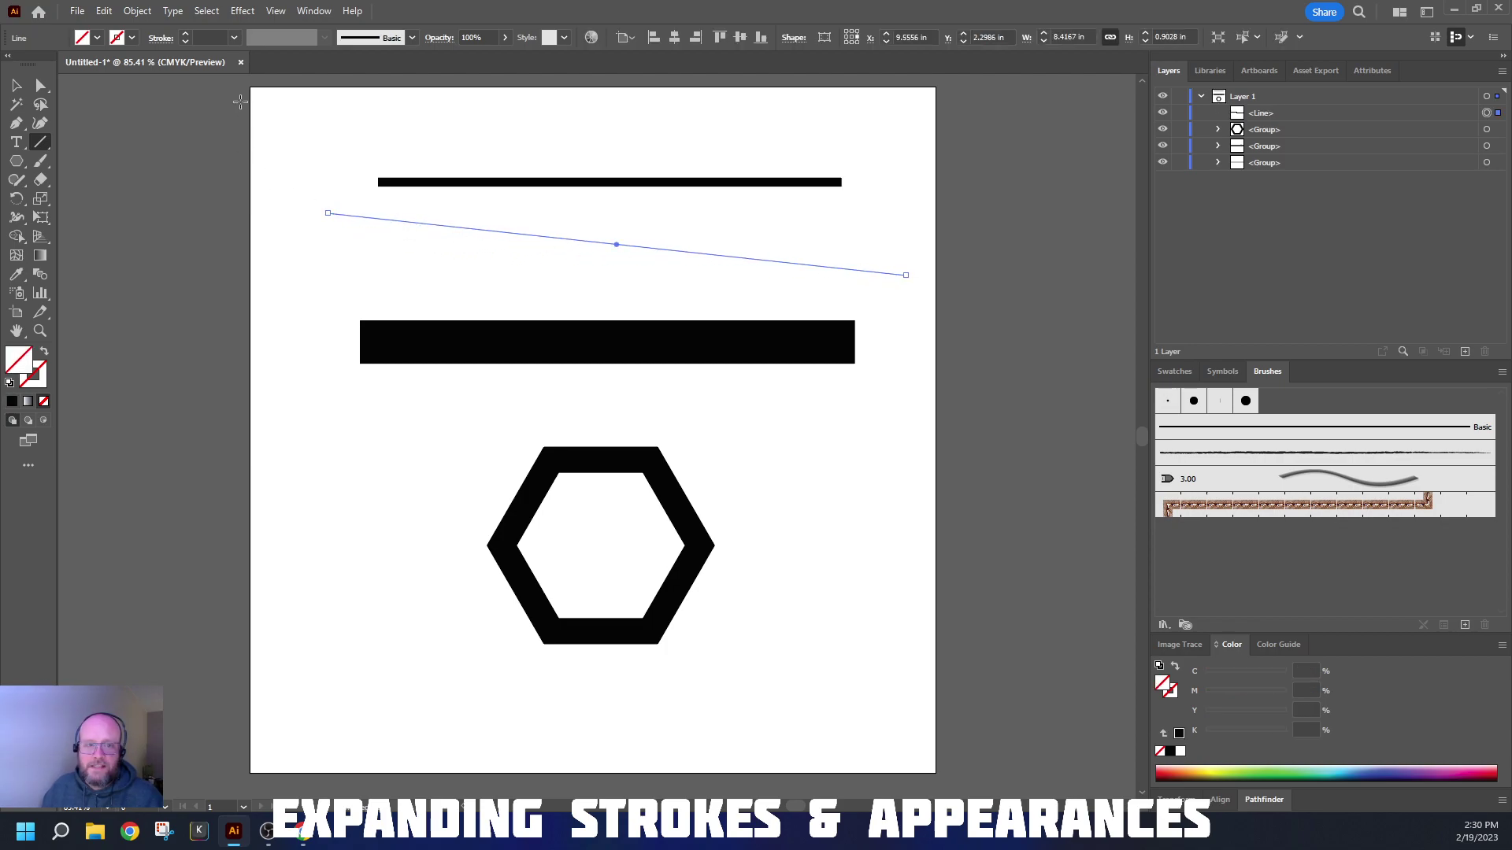
click(185, 34)
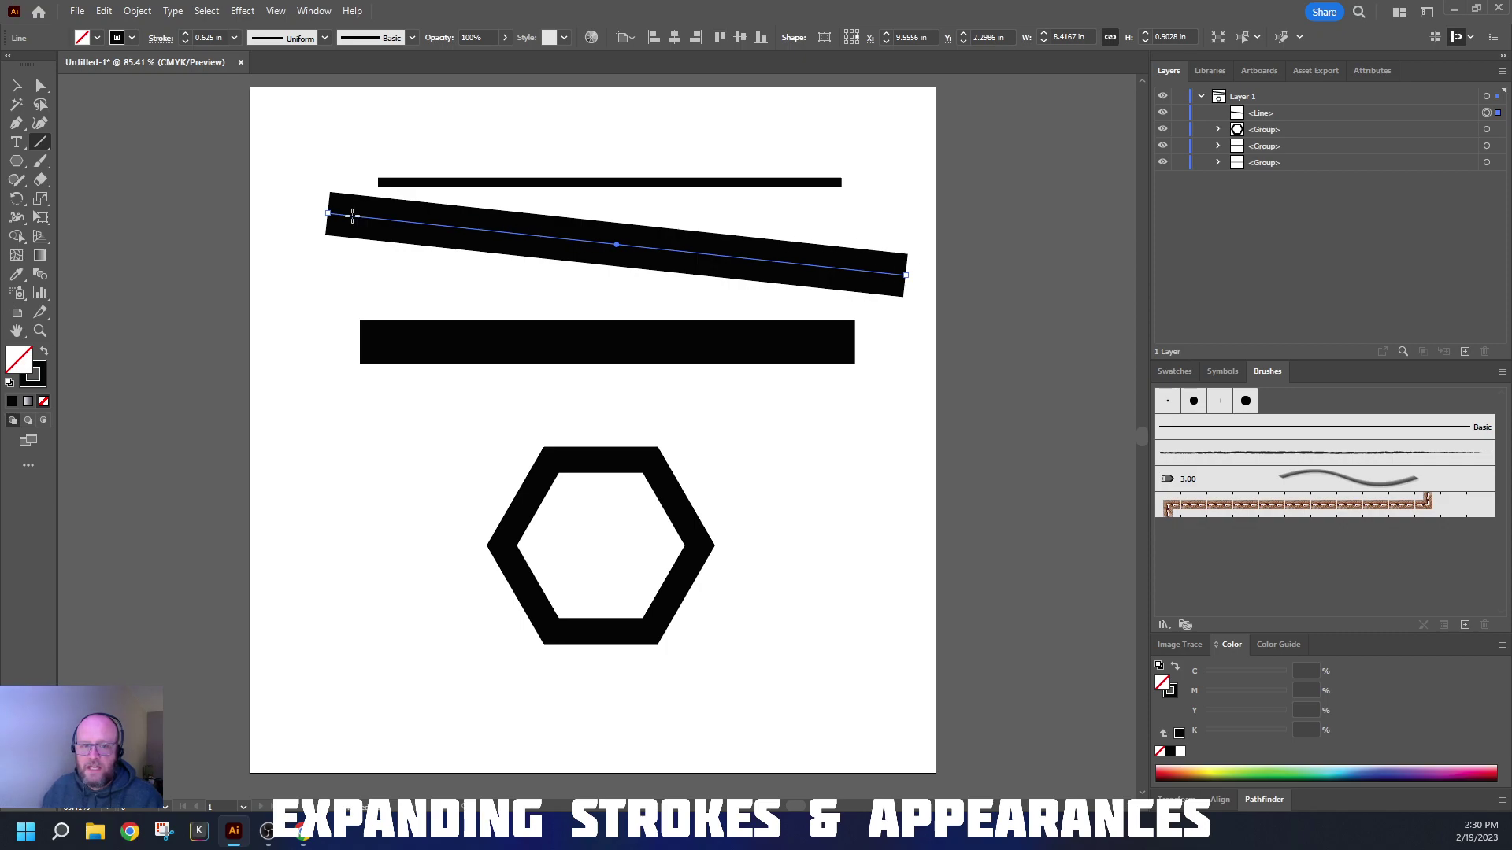
Expand the diagonal line into a filled four-sided shape, verify it in Outline view, and deselect.
click(136, 12)
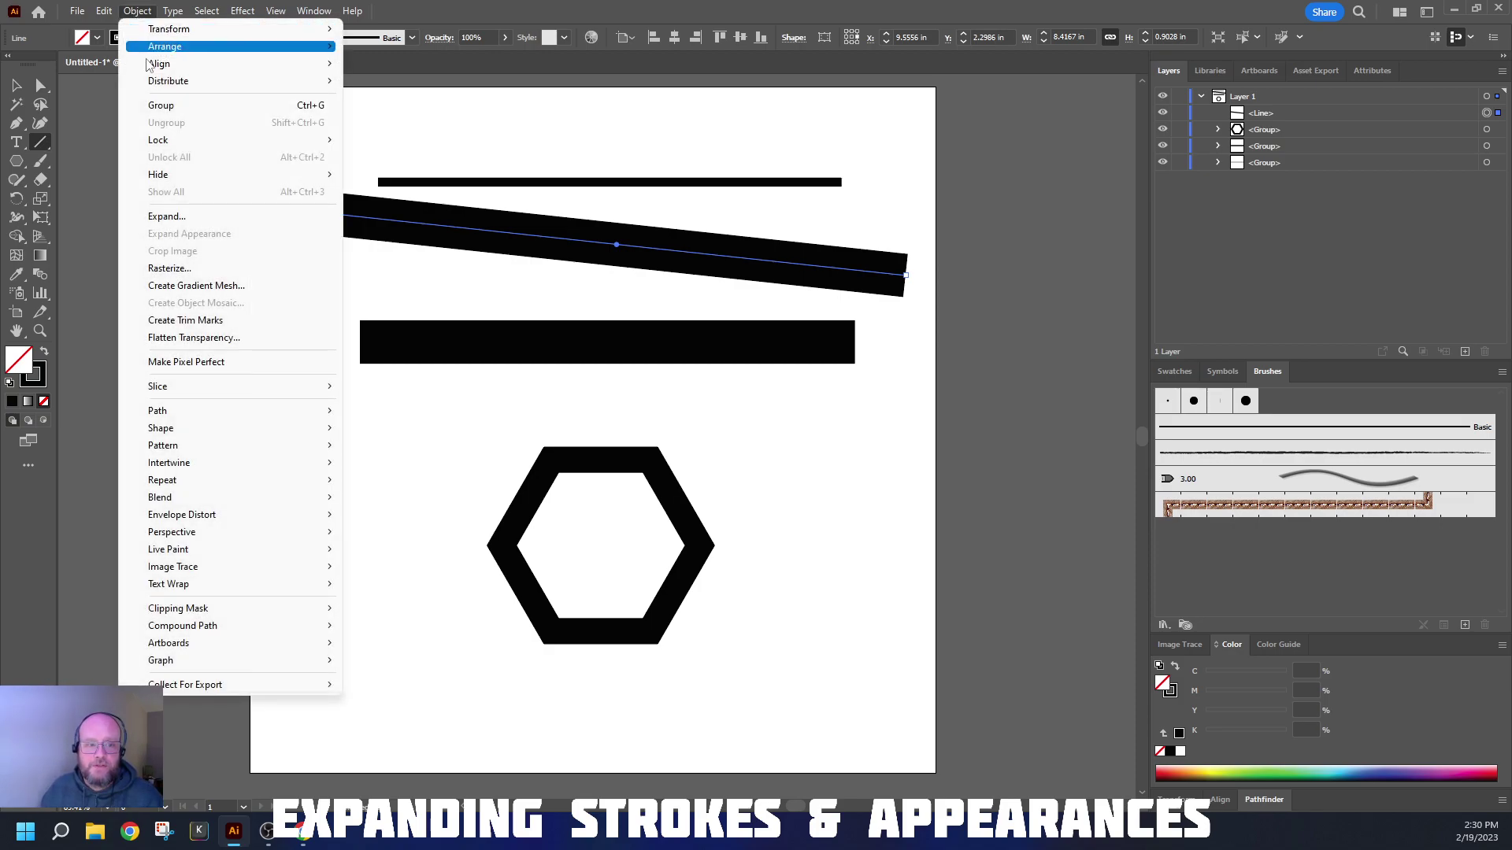
click(162, 215)
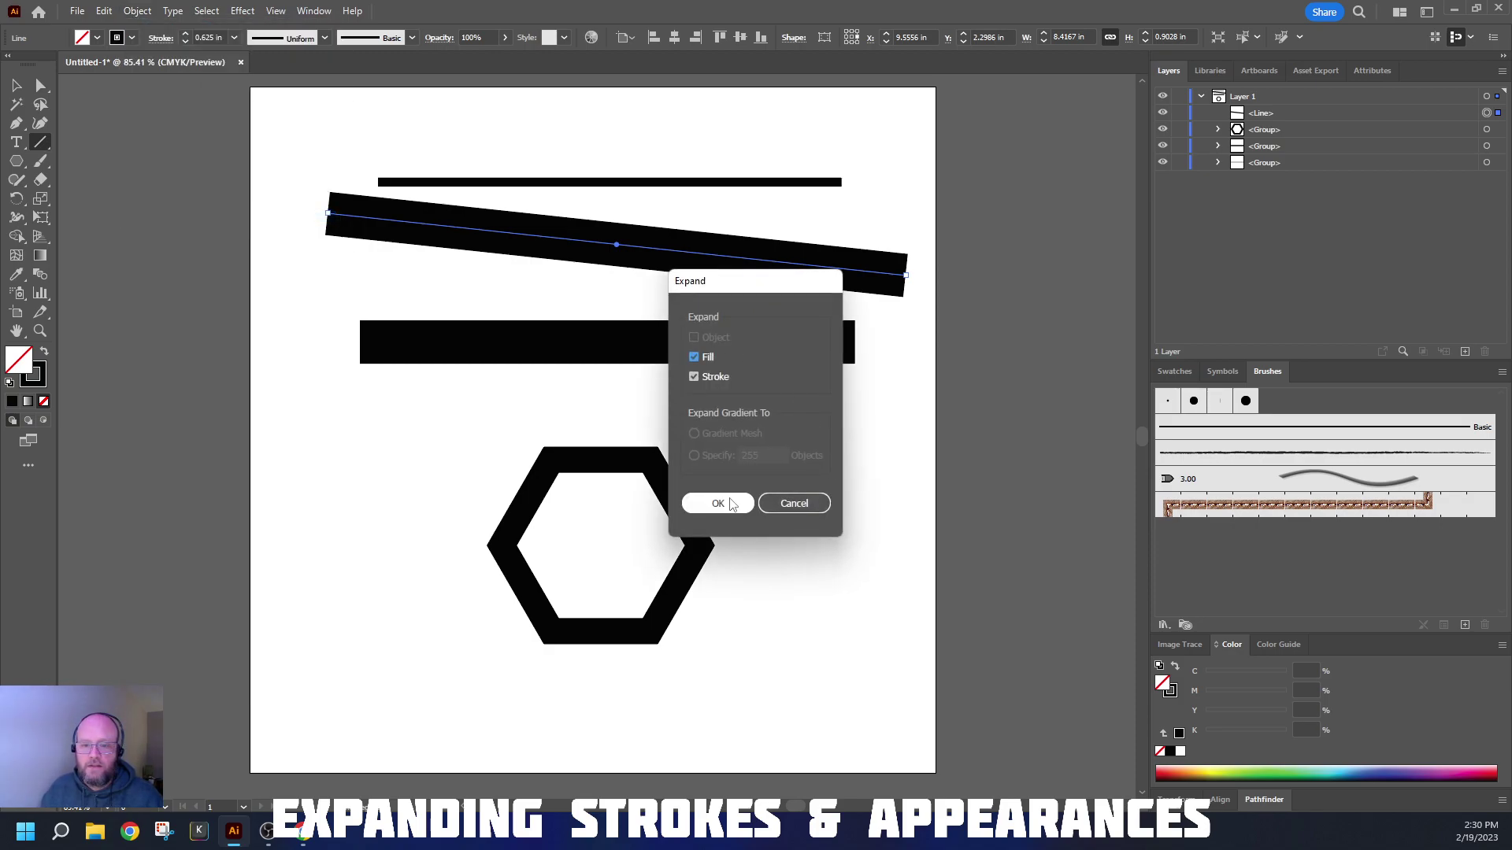
click(727, 498)
key(ctrl+y)
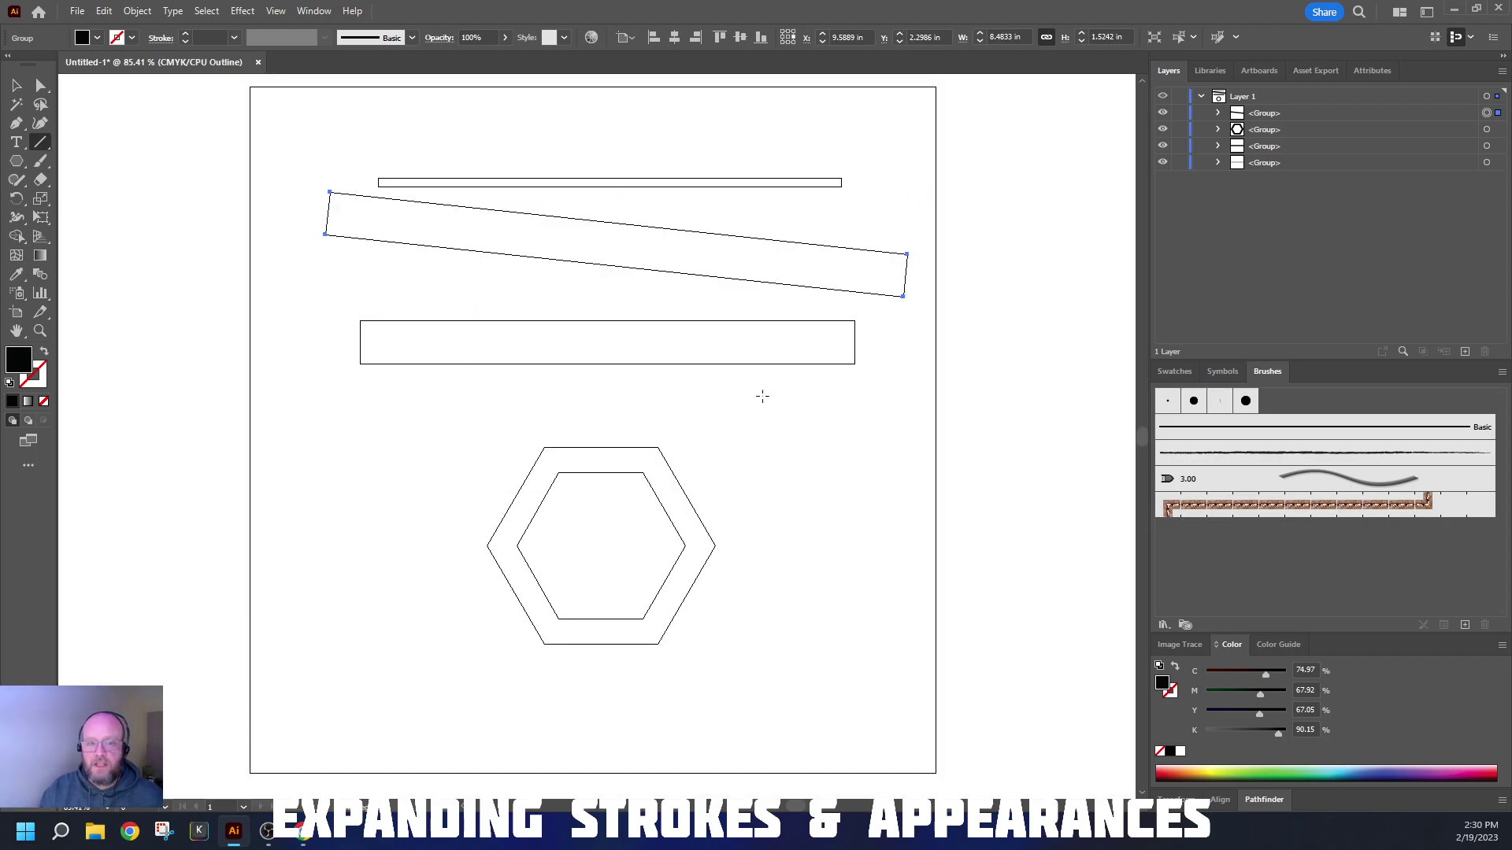
key(ctrl+y)
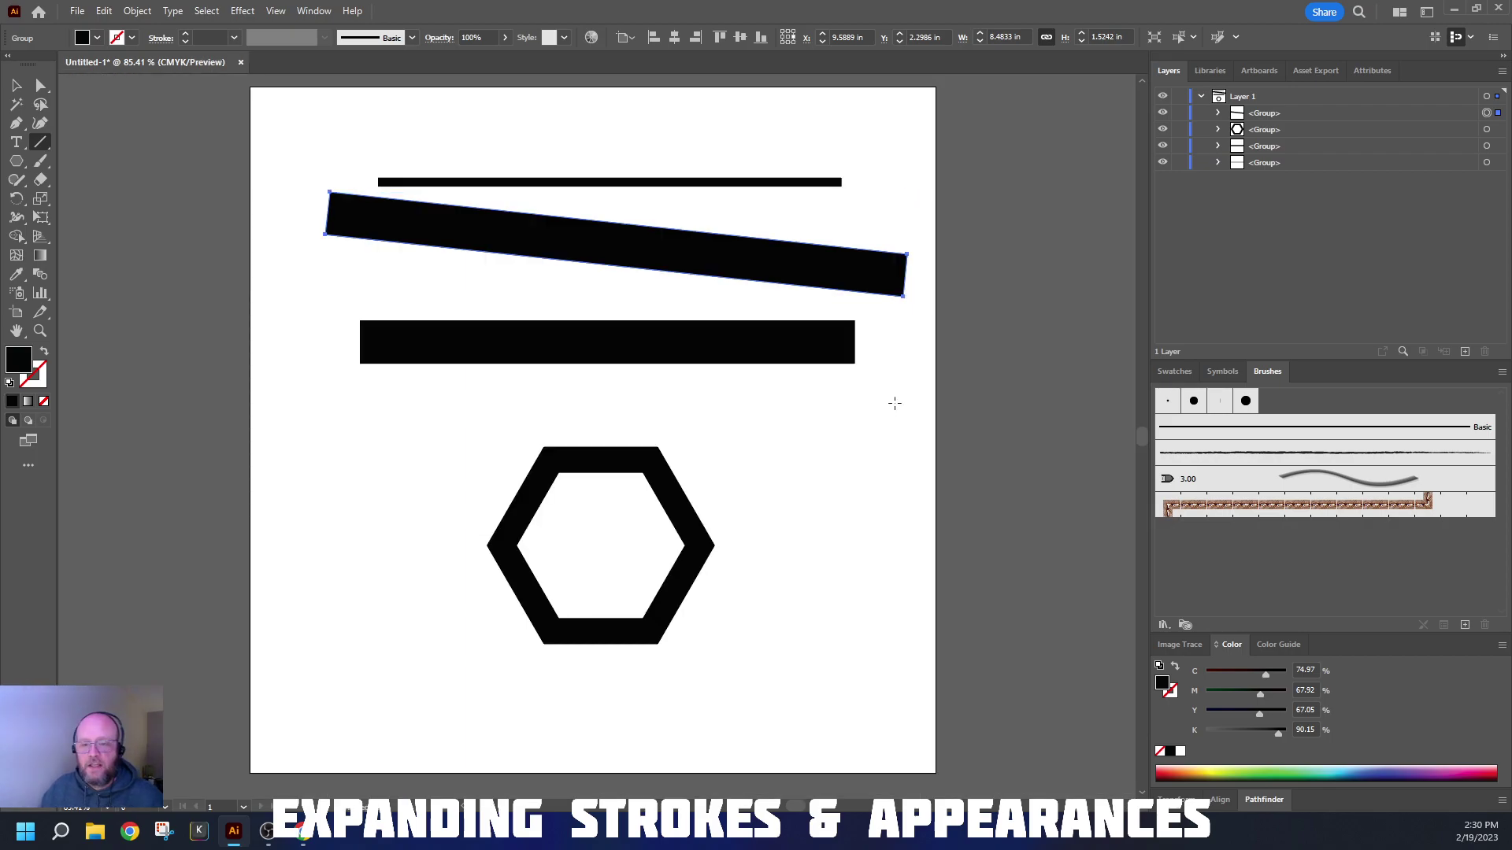
key(v)
click(271, 228)
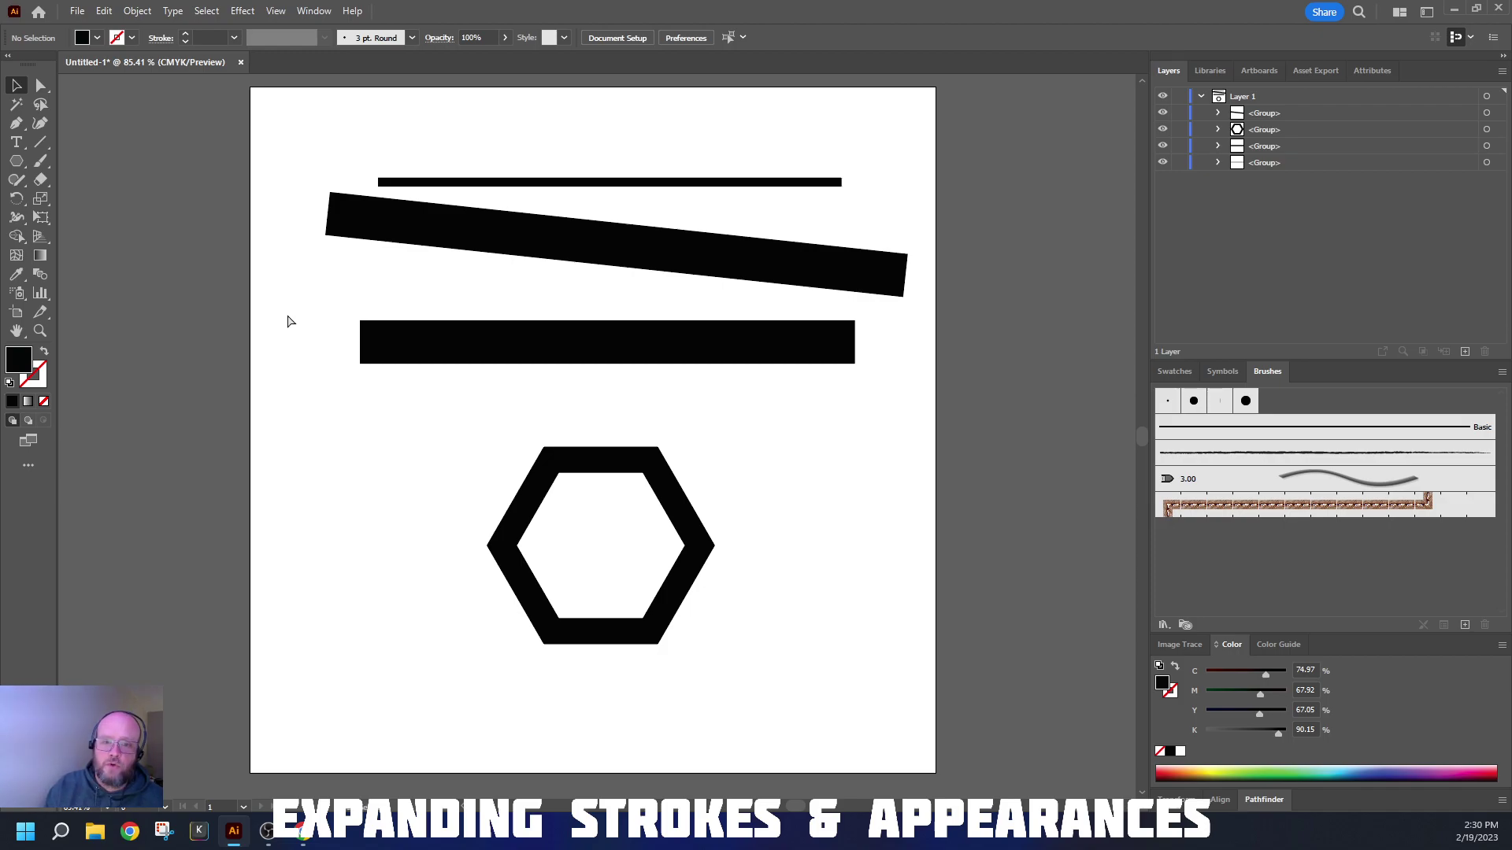
key(ctrl+y)
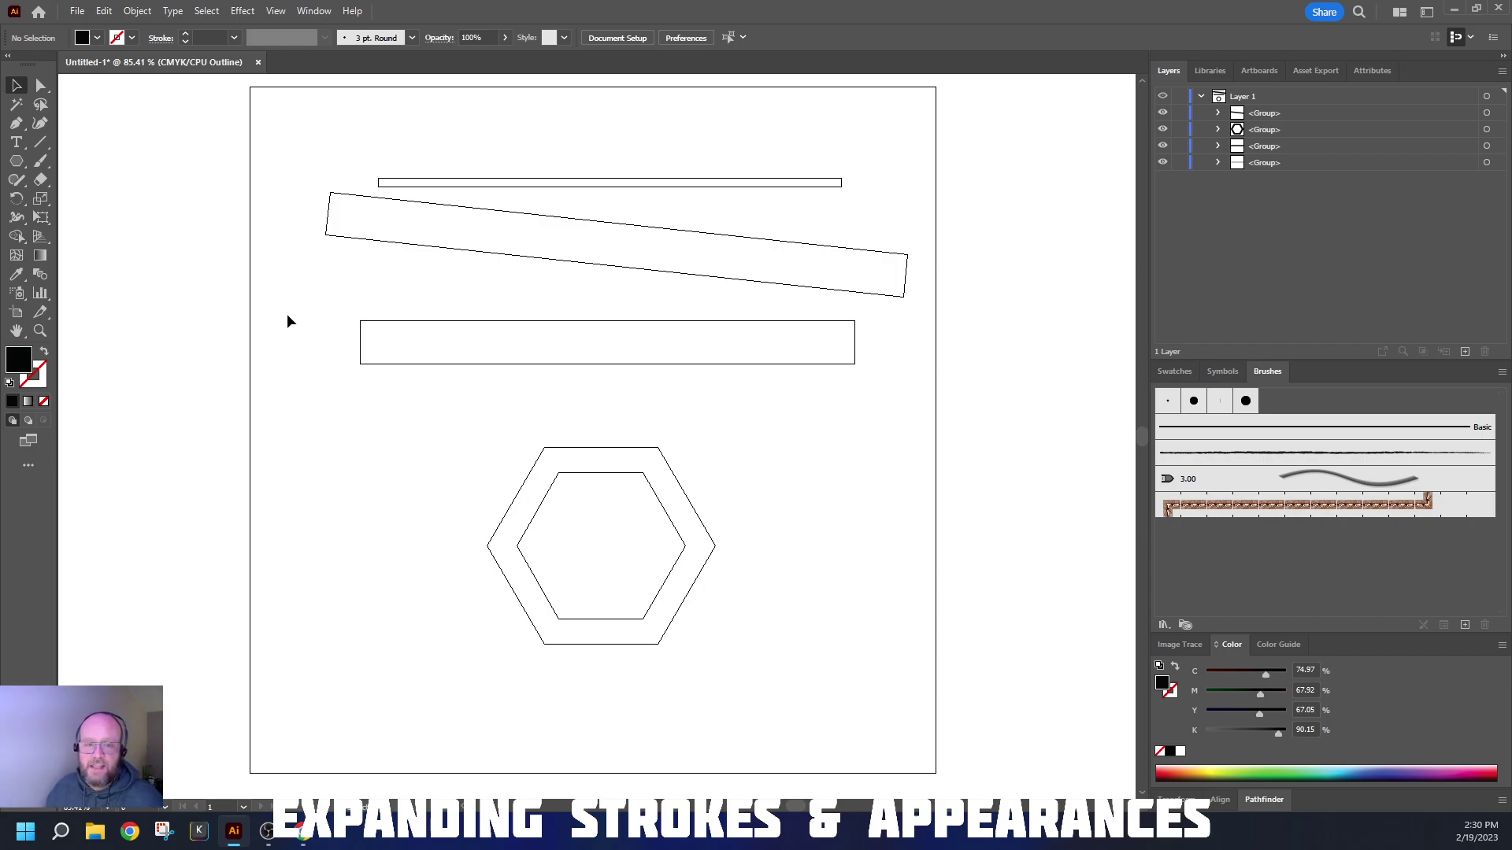
key(ctrl+y)
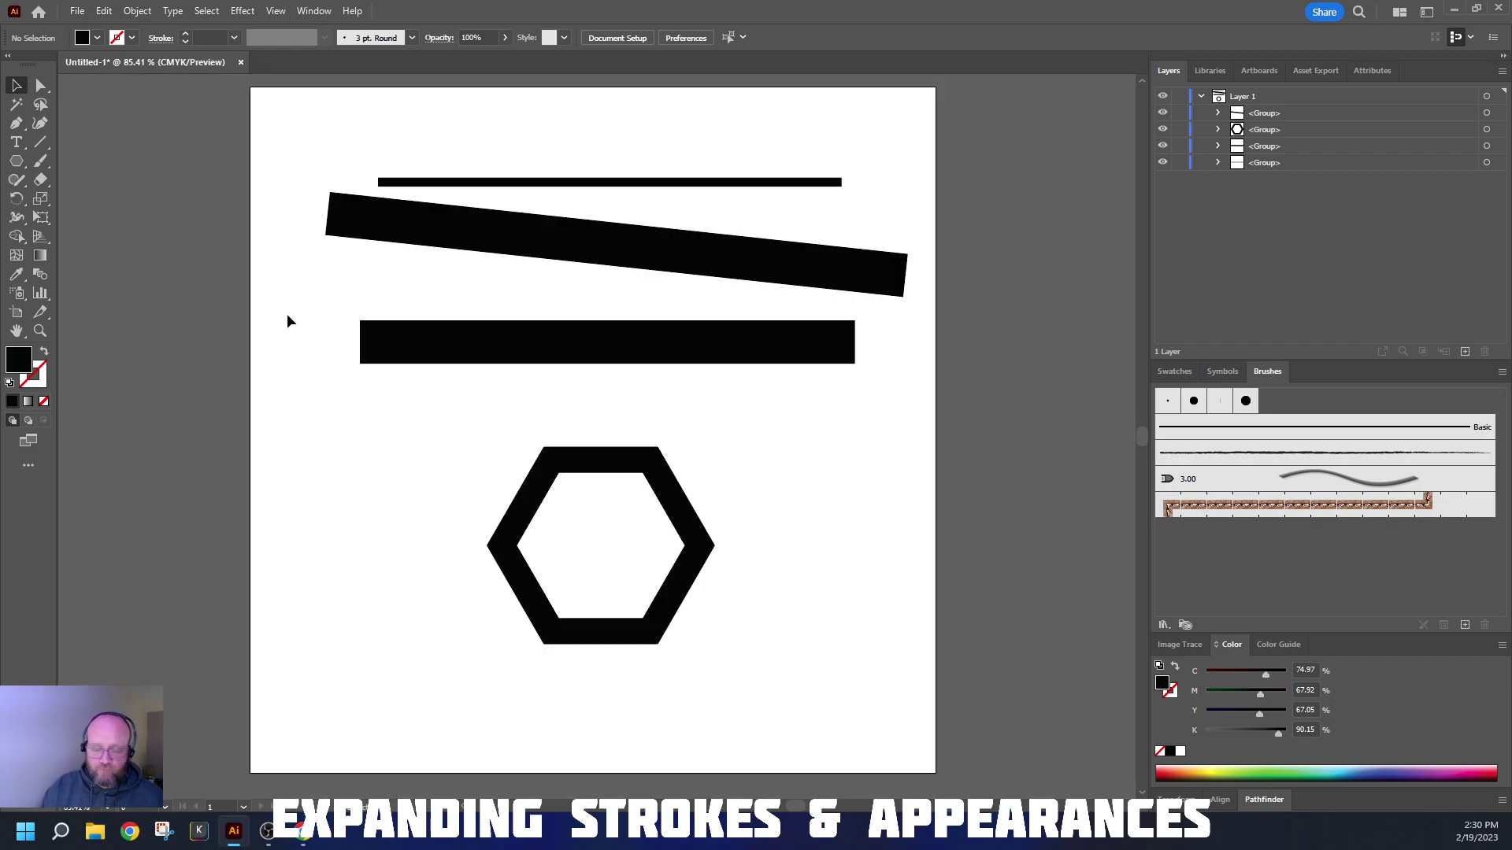